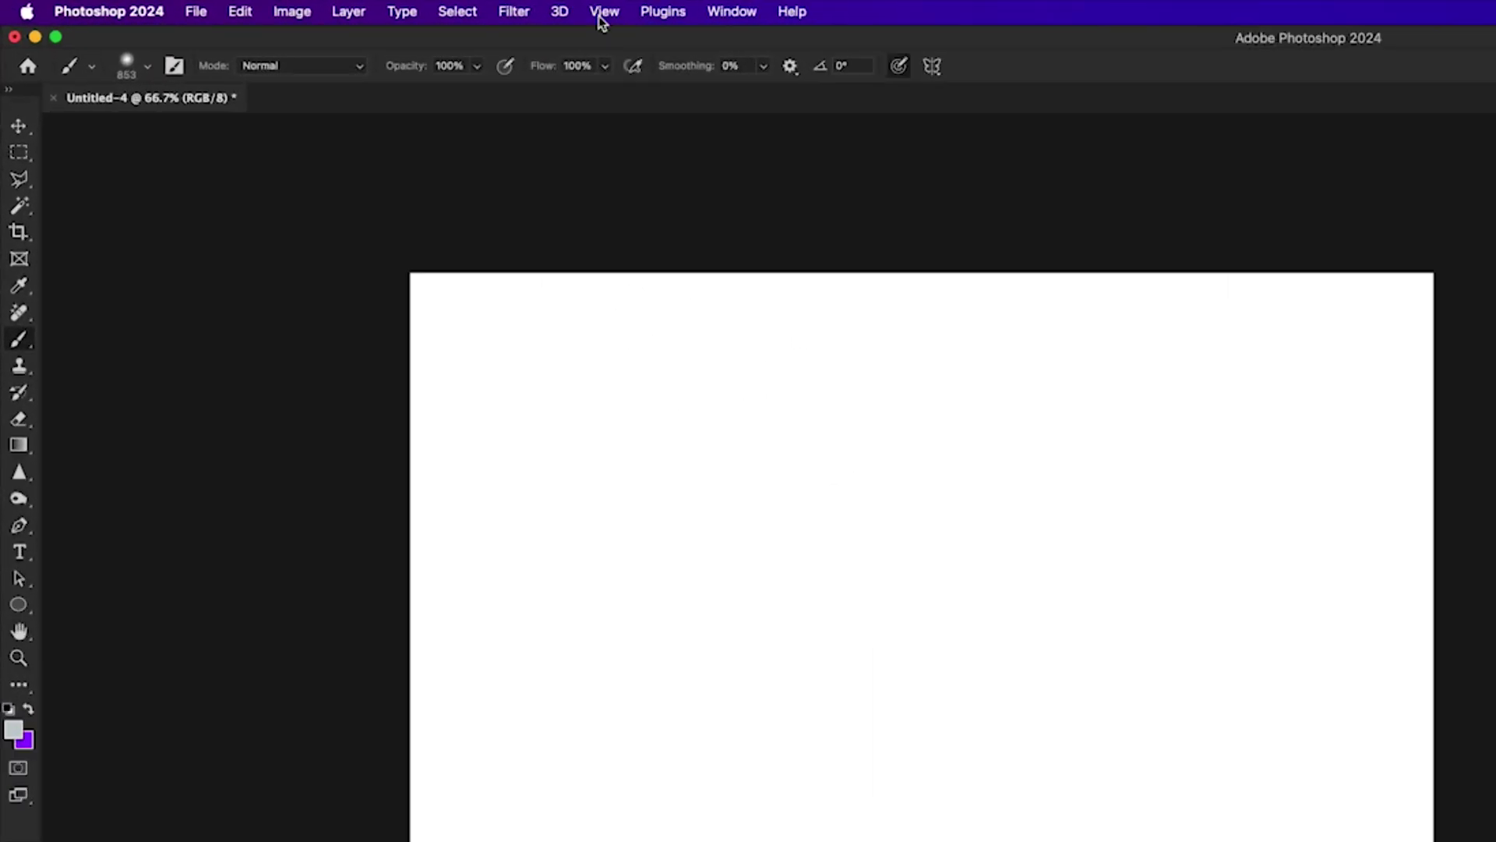
Step: Add a 2-column, 2-row guide layout that marks the canvas centre
click(345, 6)
mouse_move(694, 580)
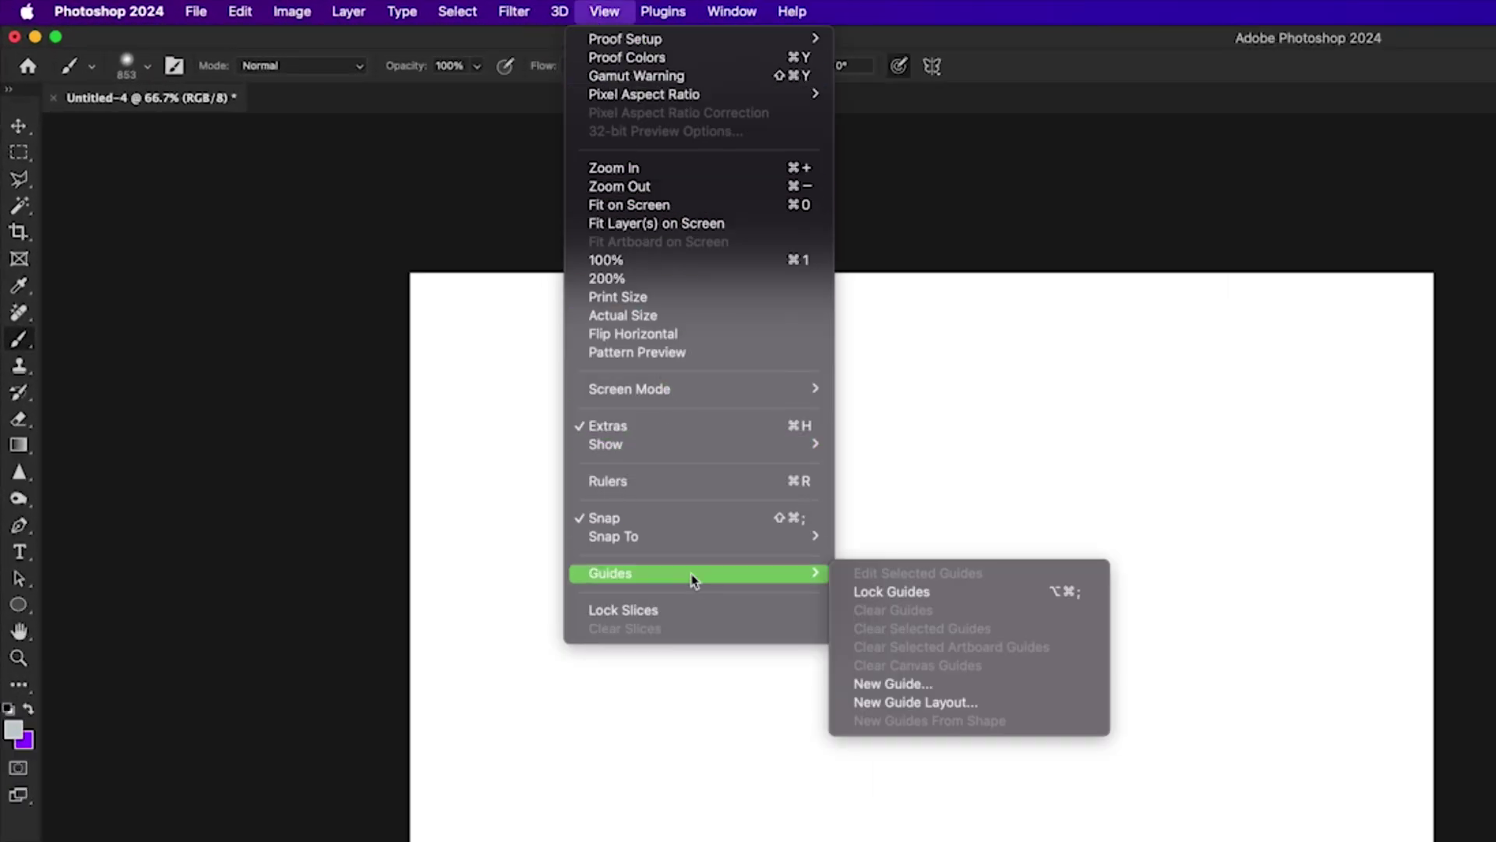
click(988, 713)
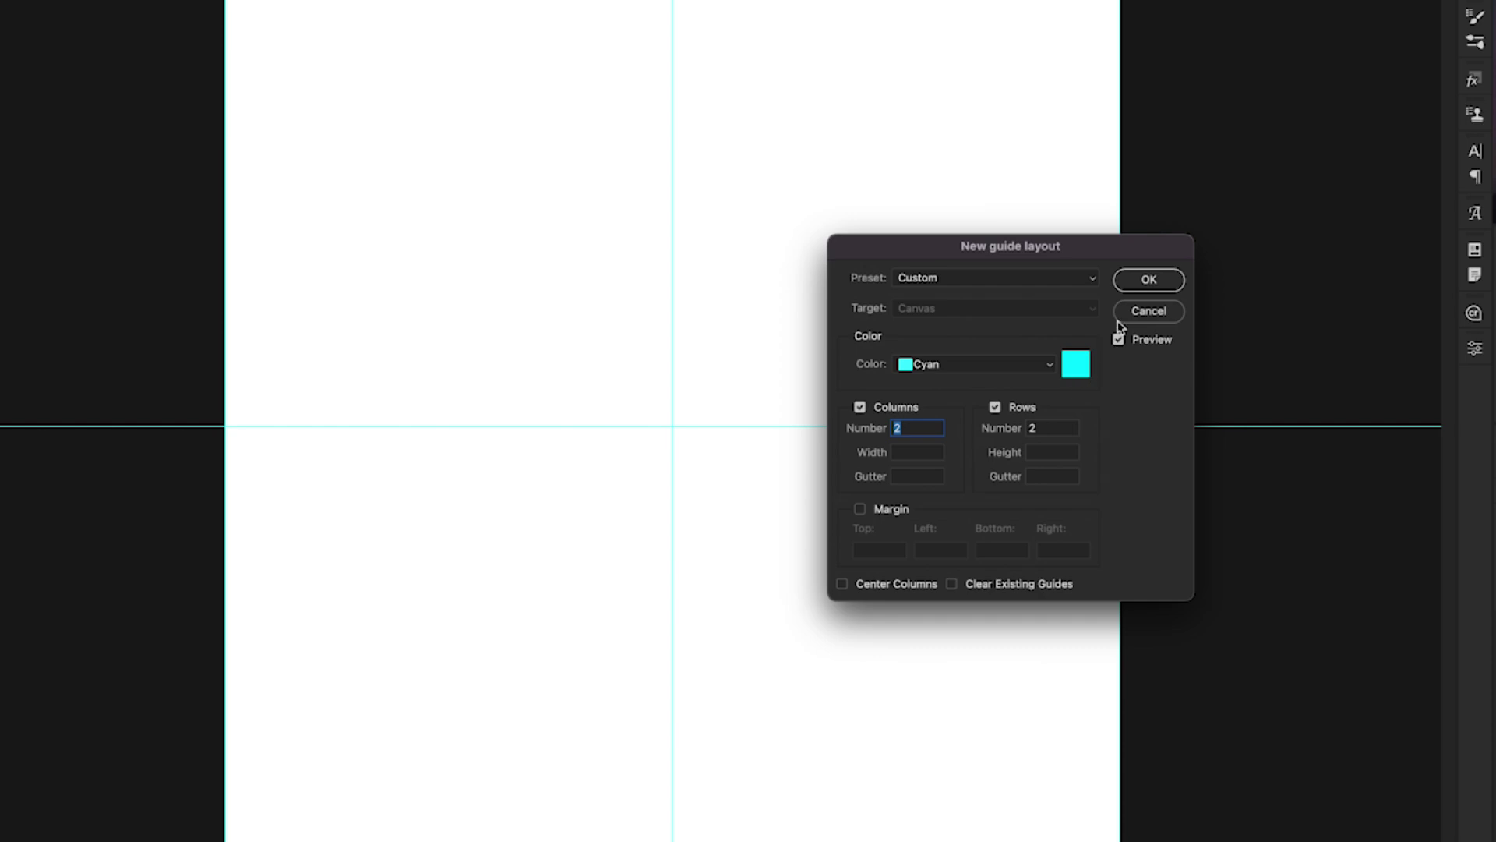
click(1147, 282)
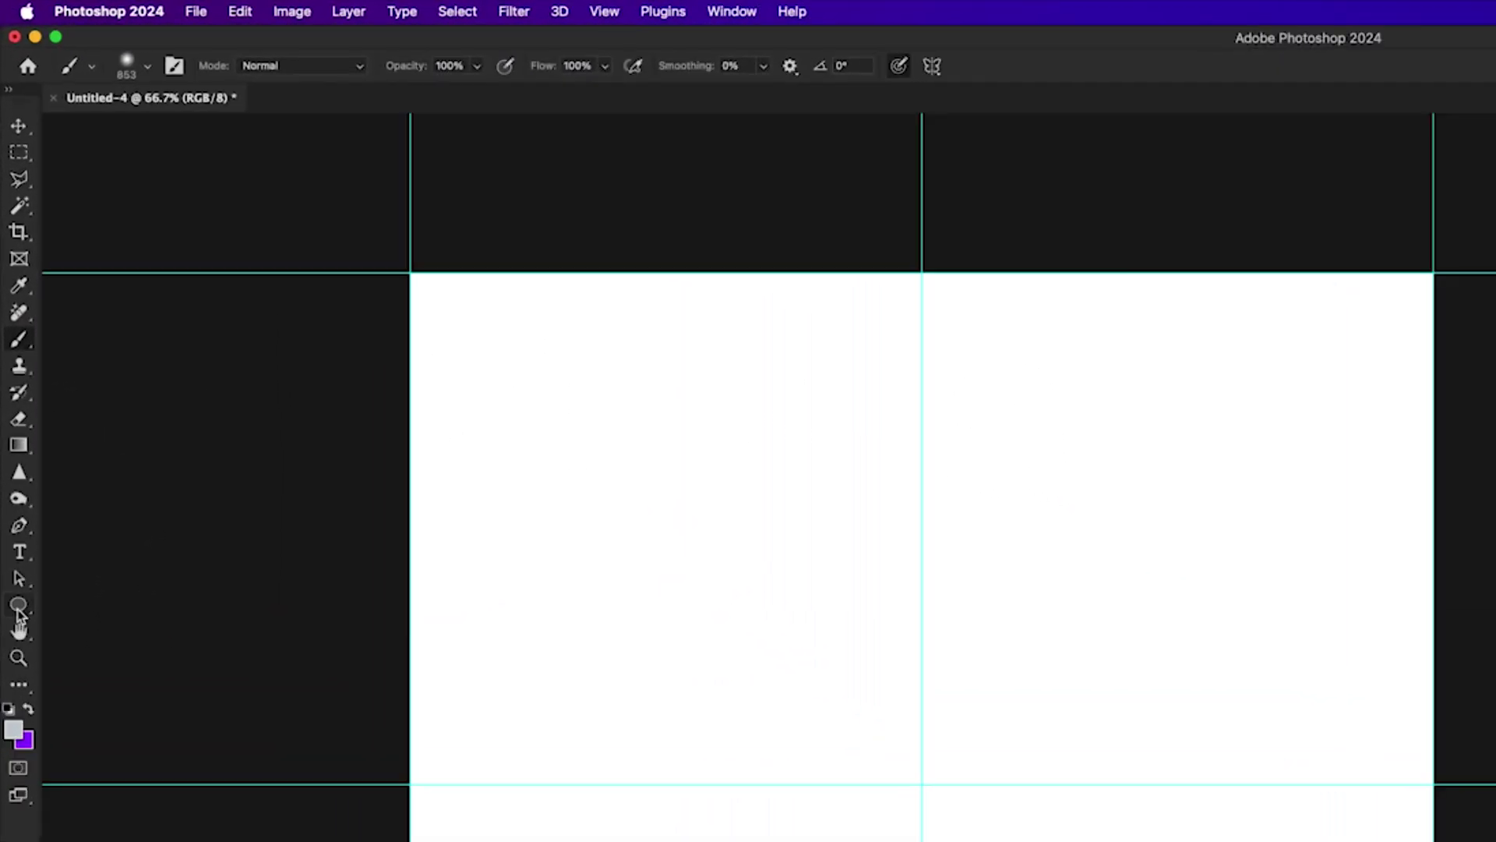
Step: Select the Ellipse tool and set its shape fill to No Color
click(15, 487)
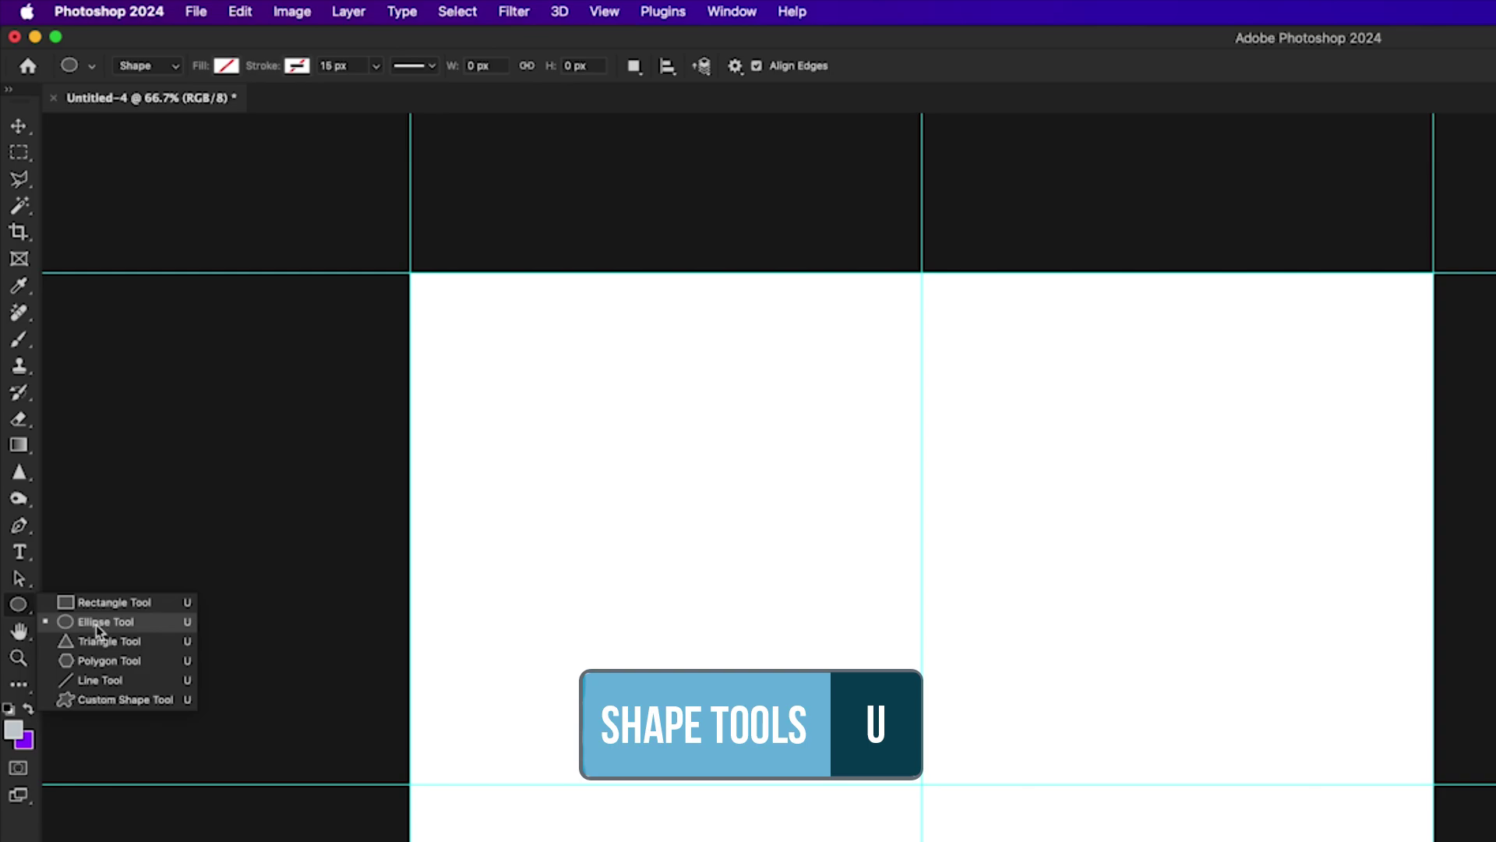
click(139, 624)
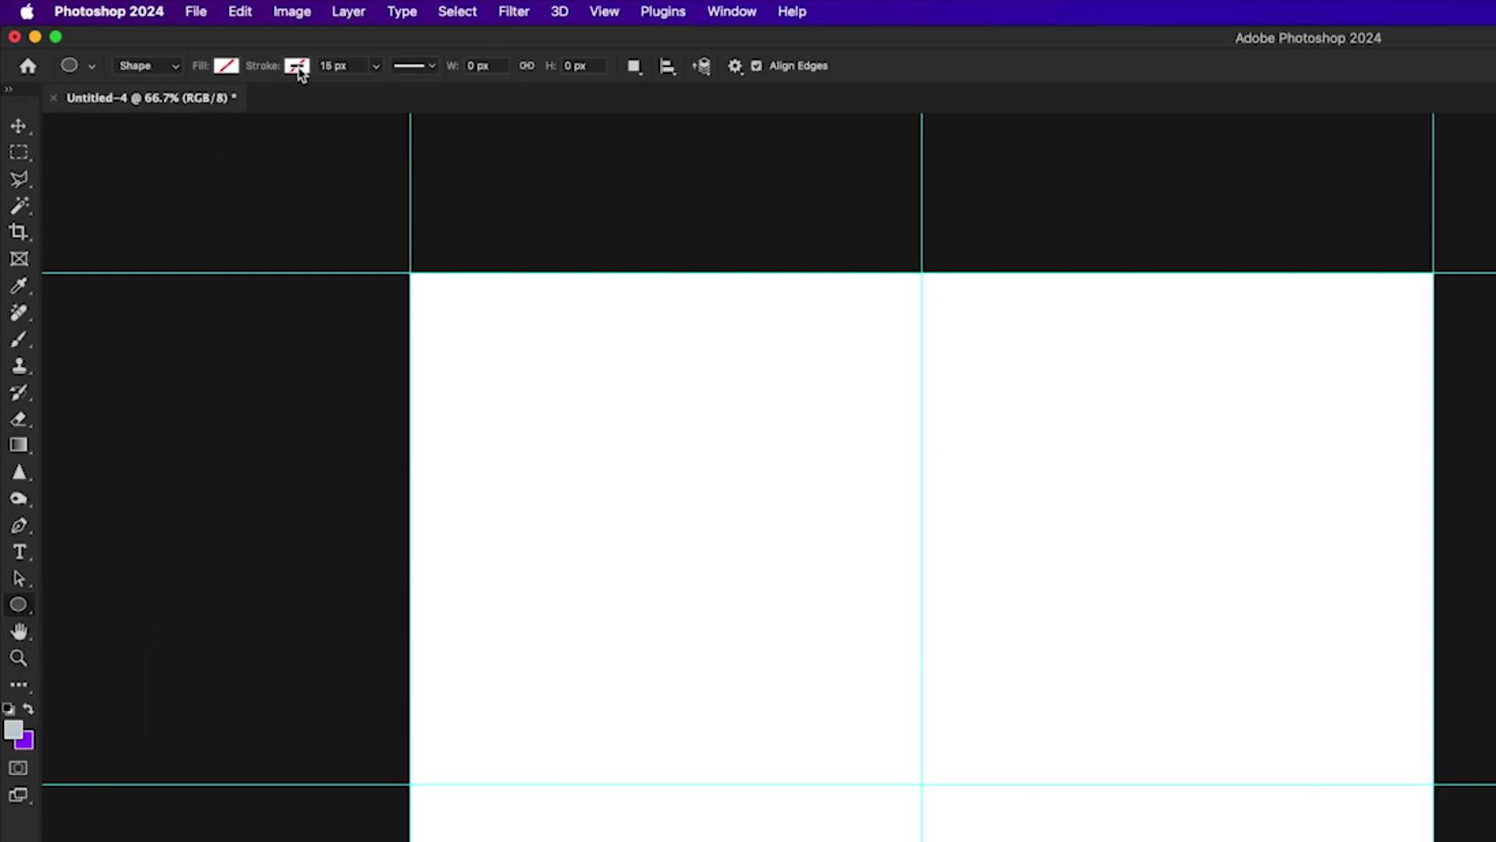
click(231, 68)
click(108, 111)
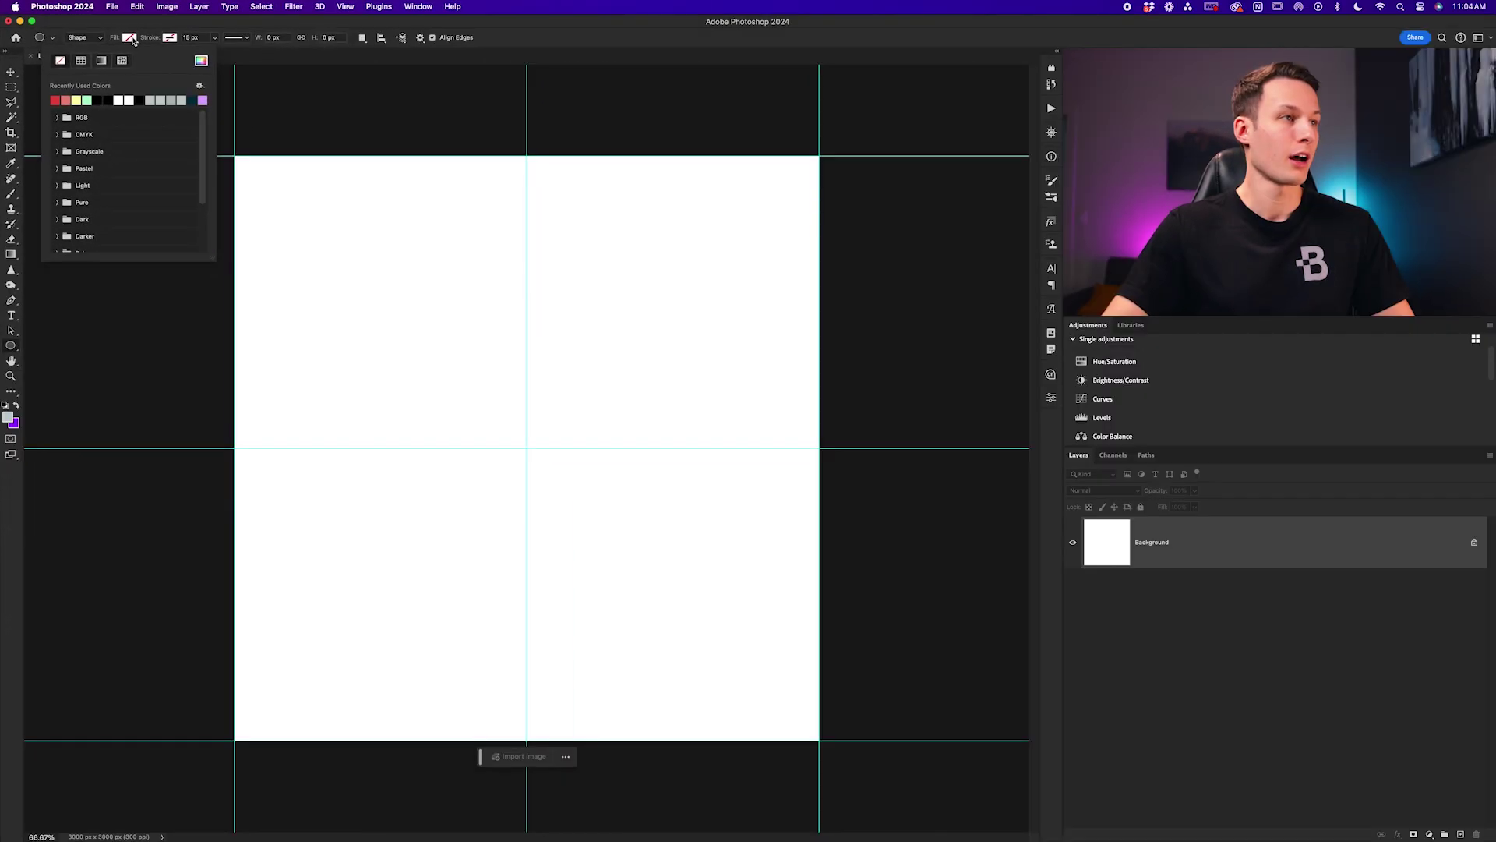
click(230, 68)
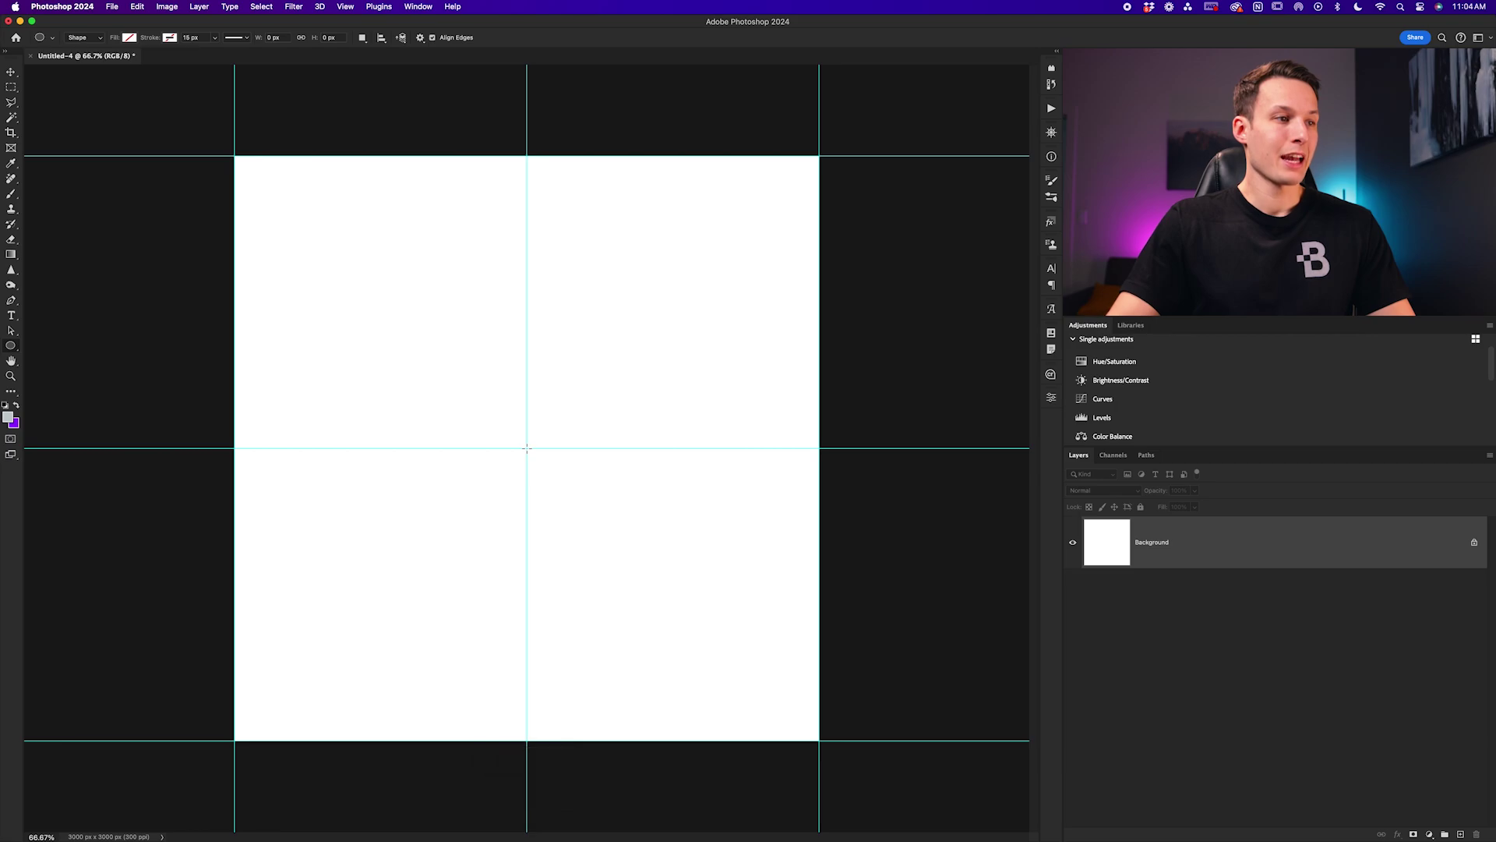
Step: Draw a circle centred on the guide intersection as the Ellipse 1 shape layer
drag(527, 449, 860, 639)
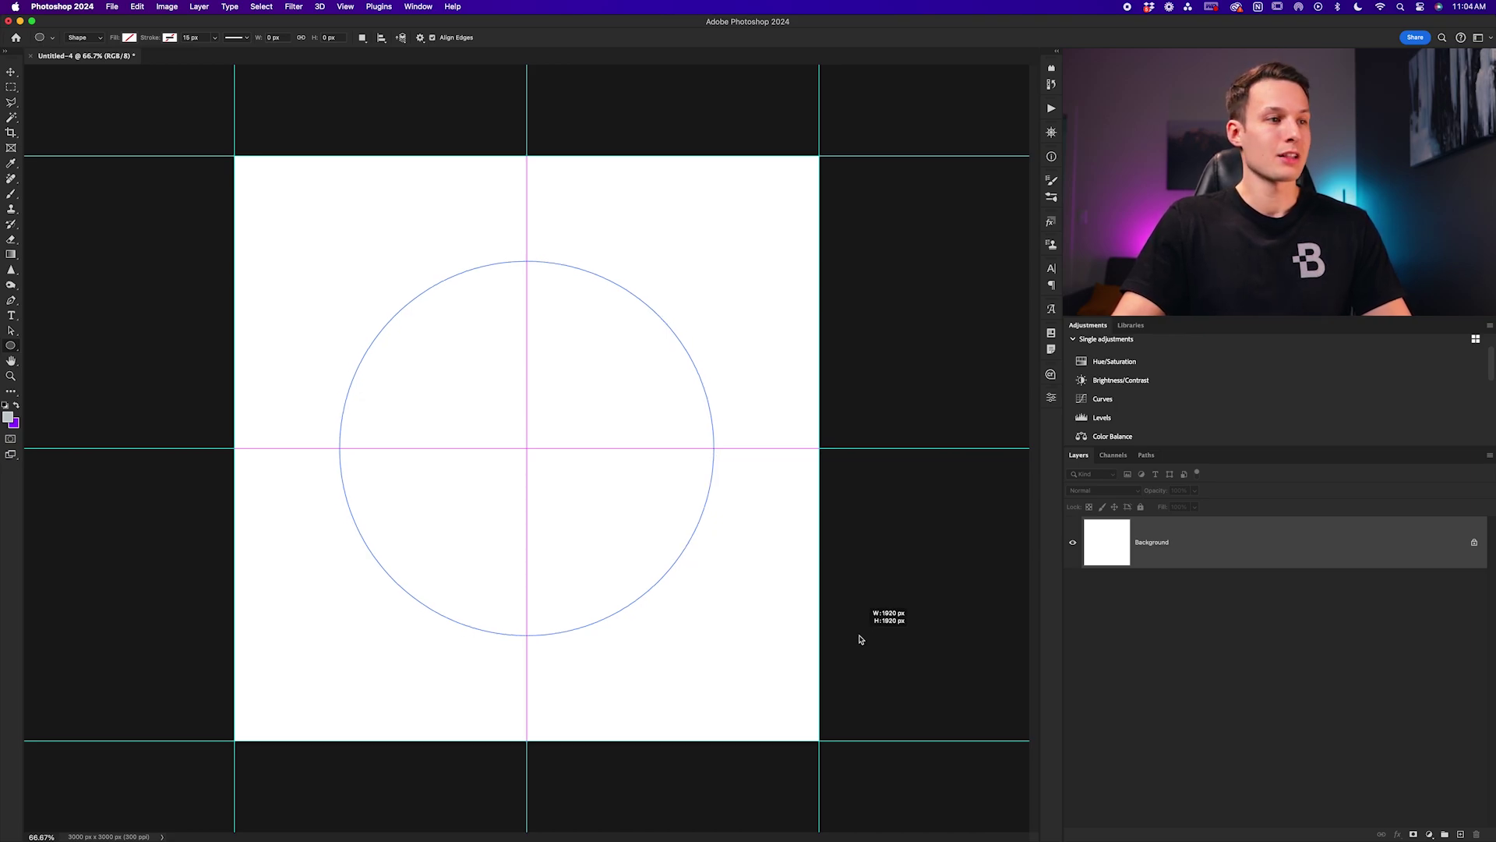
drag(860, 639, 860, 636)
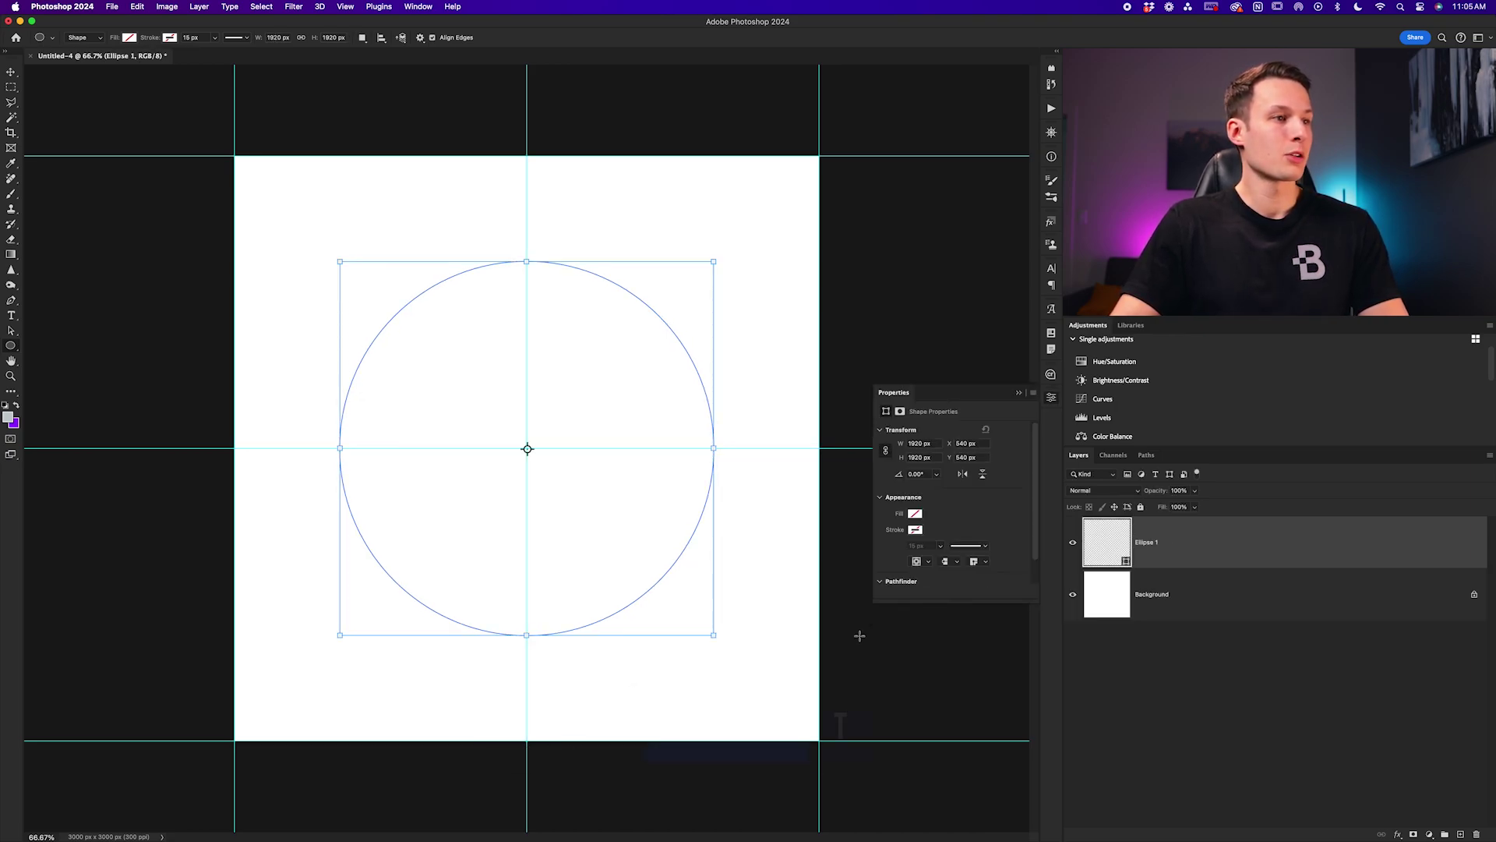
key(t)
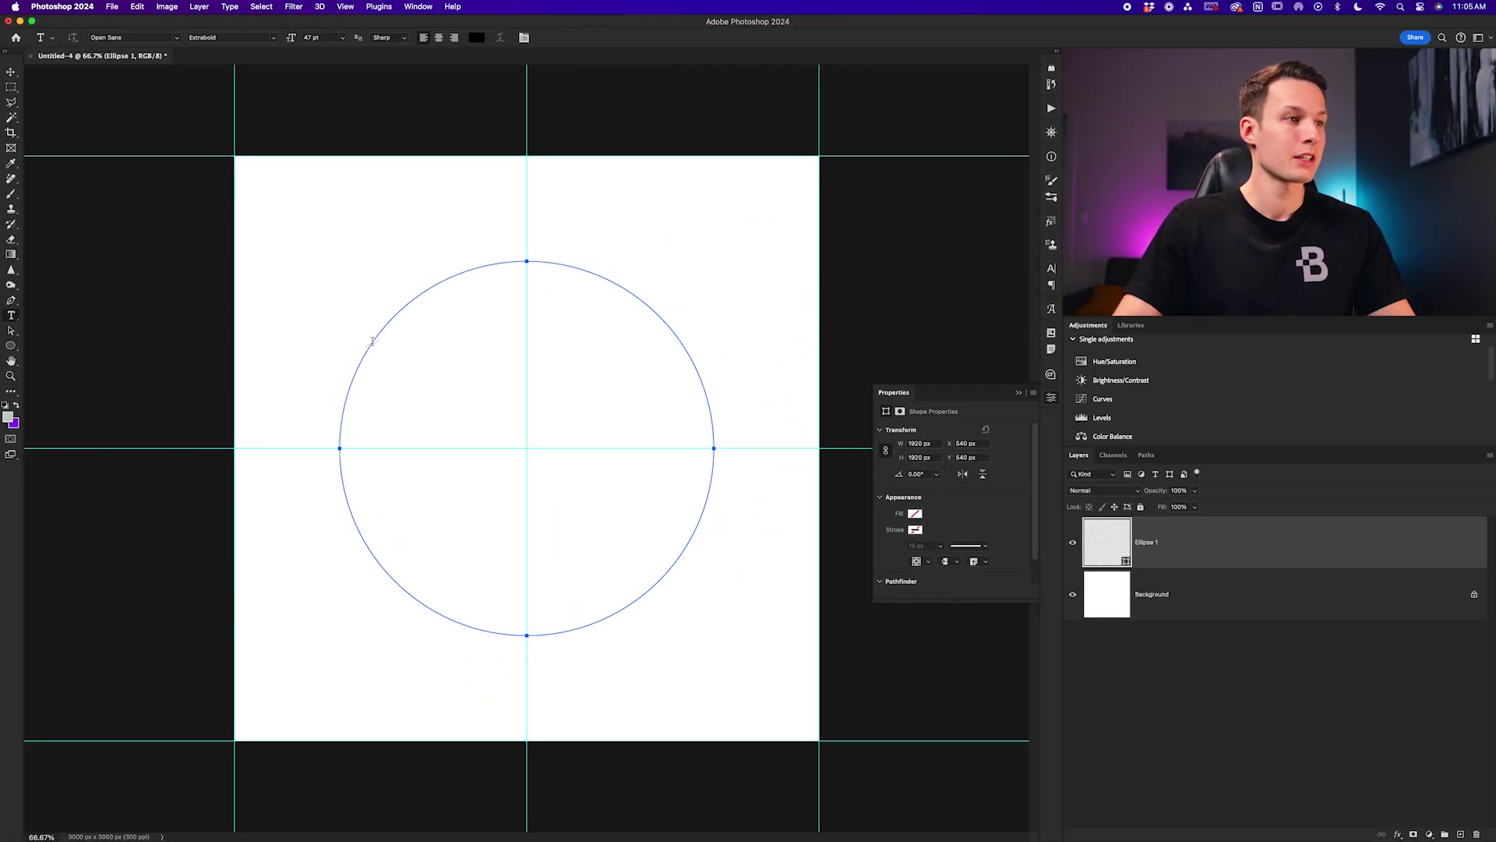
Step: Type 'This Is My Example Text' in Open Sans Extrabold 47 pt along the circle's top
click(372, 340)
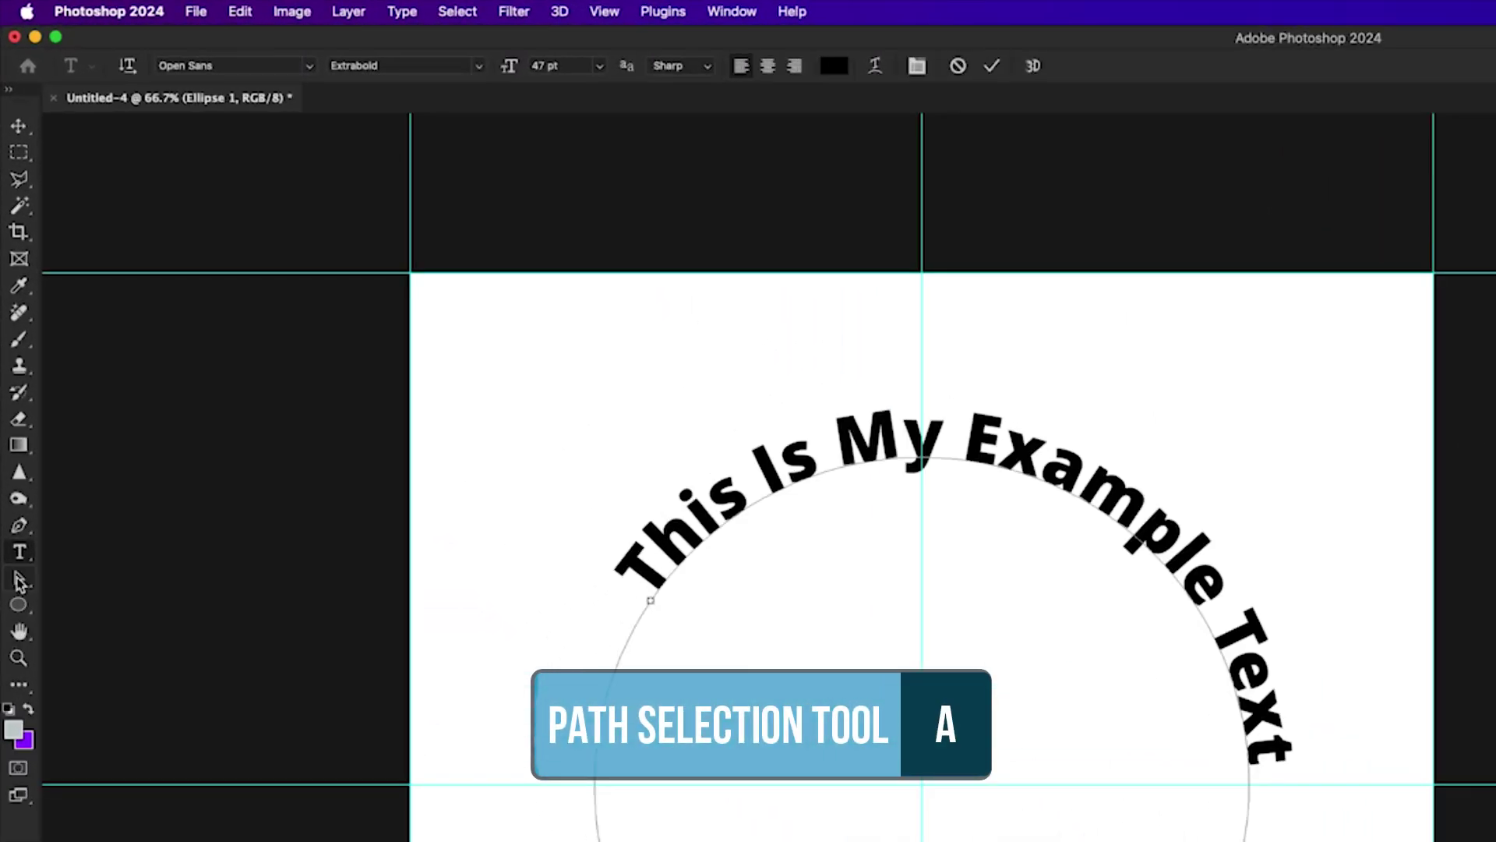
Step: Drag the path text's start and end markers so the whole sentence shows from the circle's left
click(11, 330)
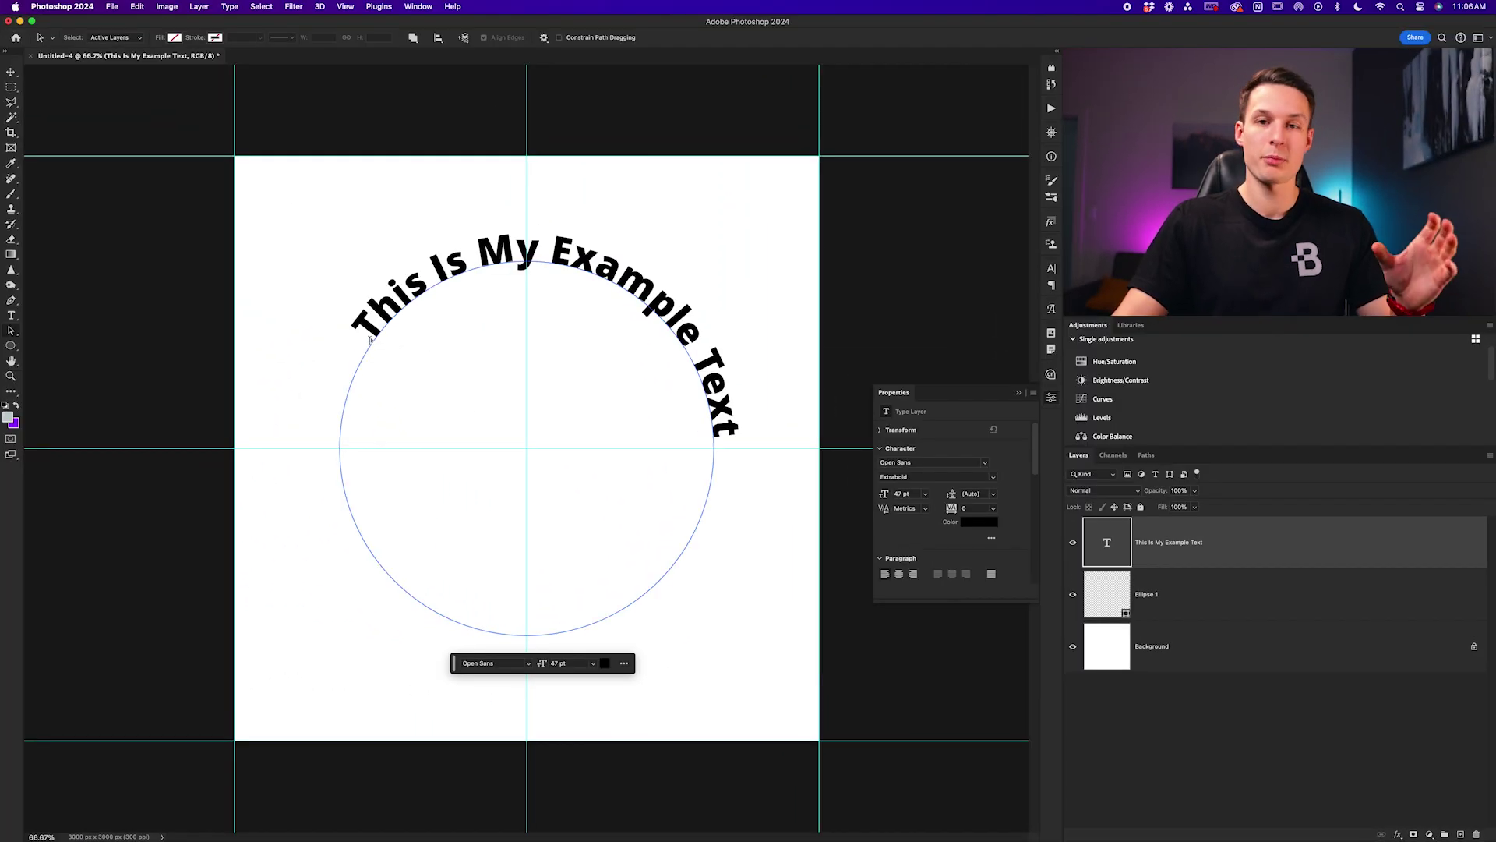
click(370, 339)
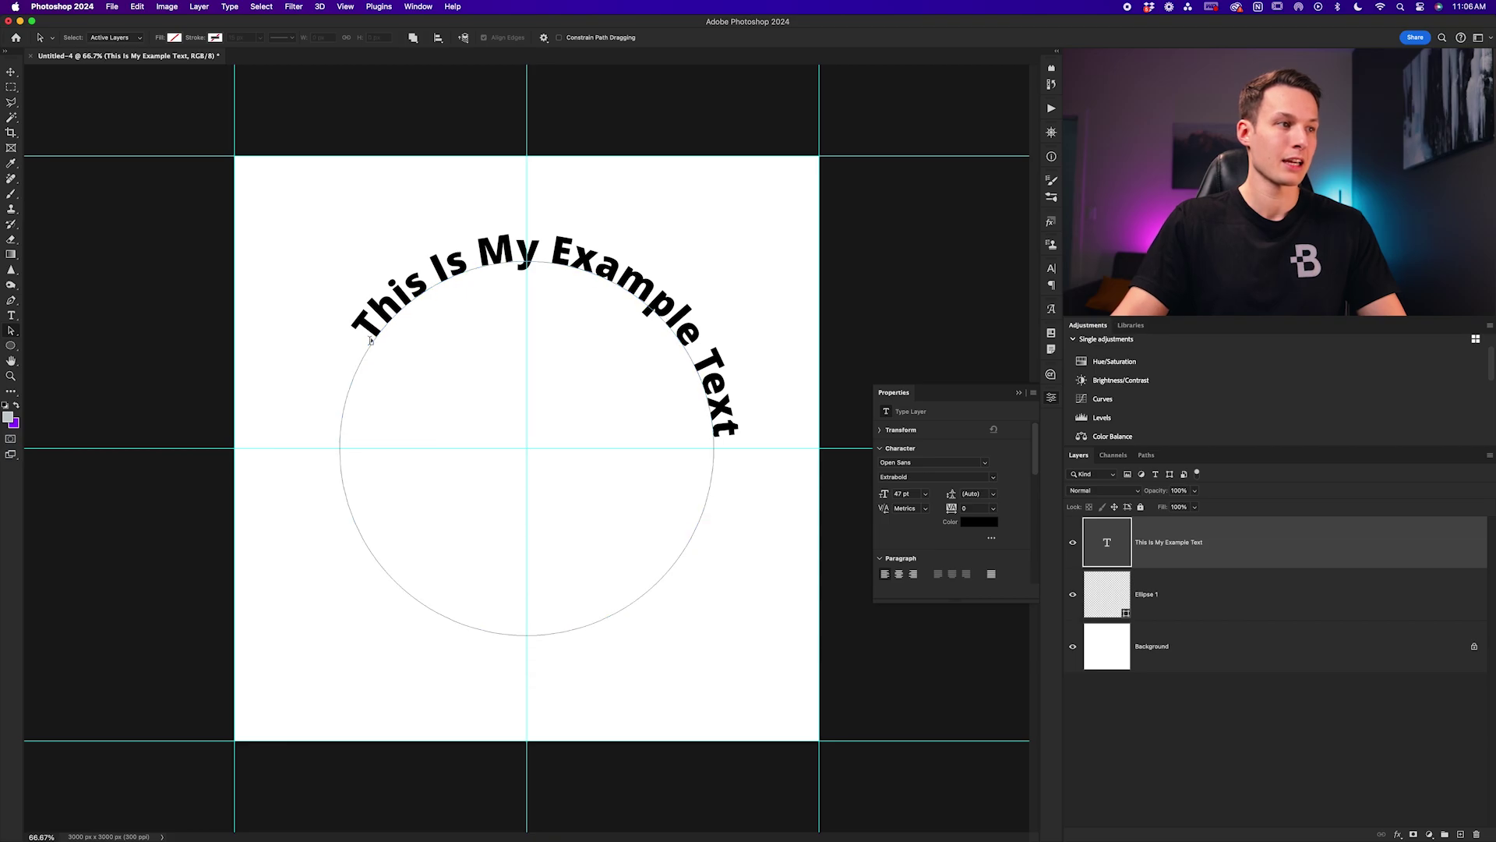
drag(360, 358, 343, 343)
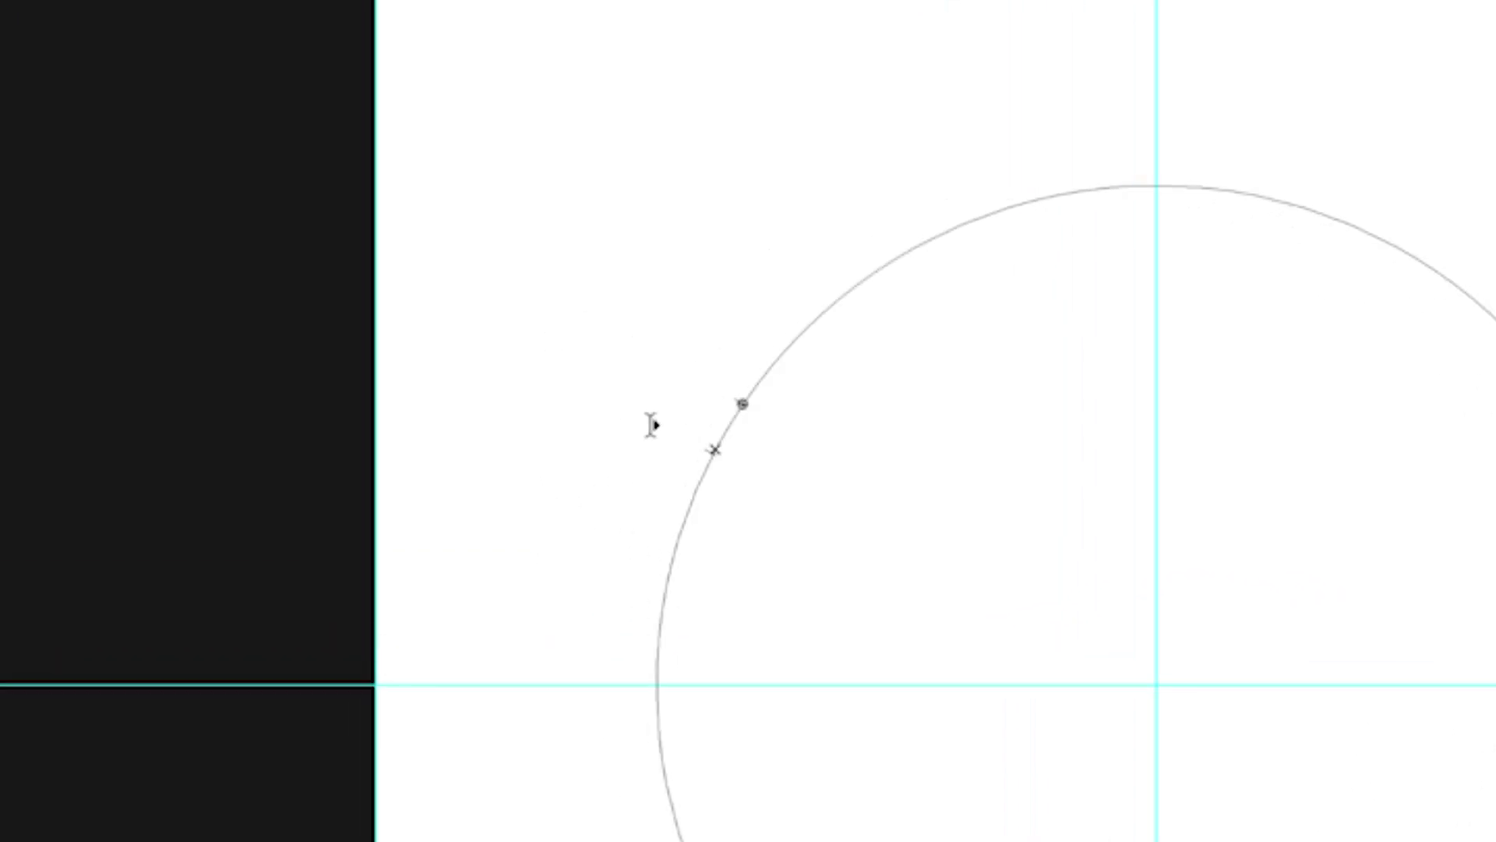
drag(339, 351, 309, 426)
mouse_move(575, 624)
mouse_down()
mouse_move(578, 574)
mouse_move(564, 654)
mouse_move(588, 666)
mouse_up()
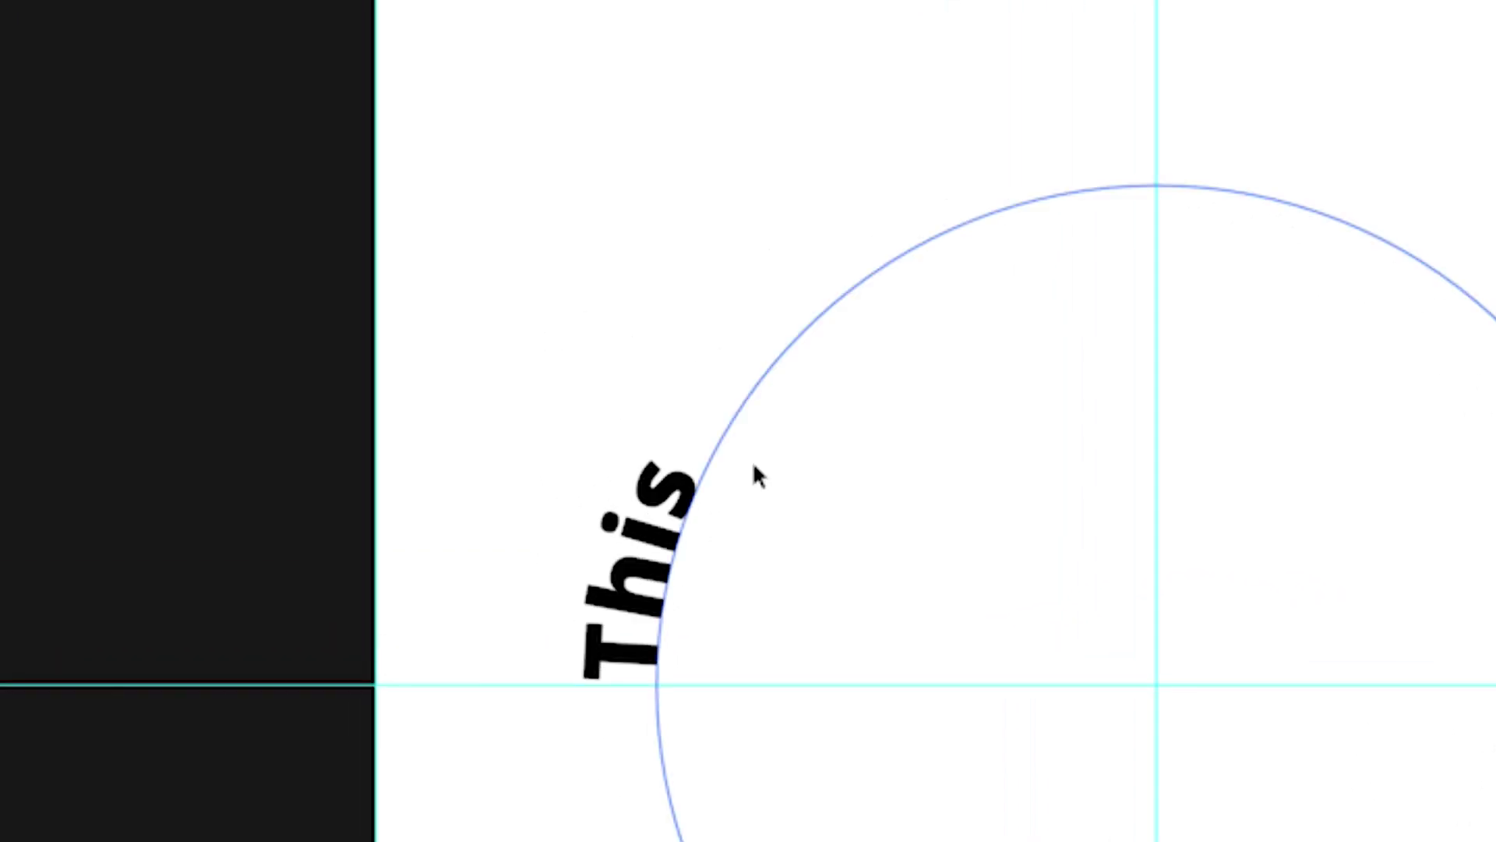
drag(737, 414, 782, 357)
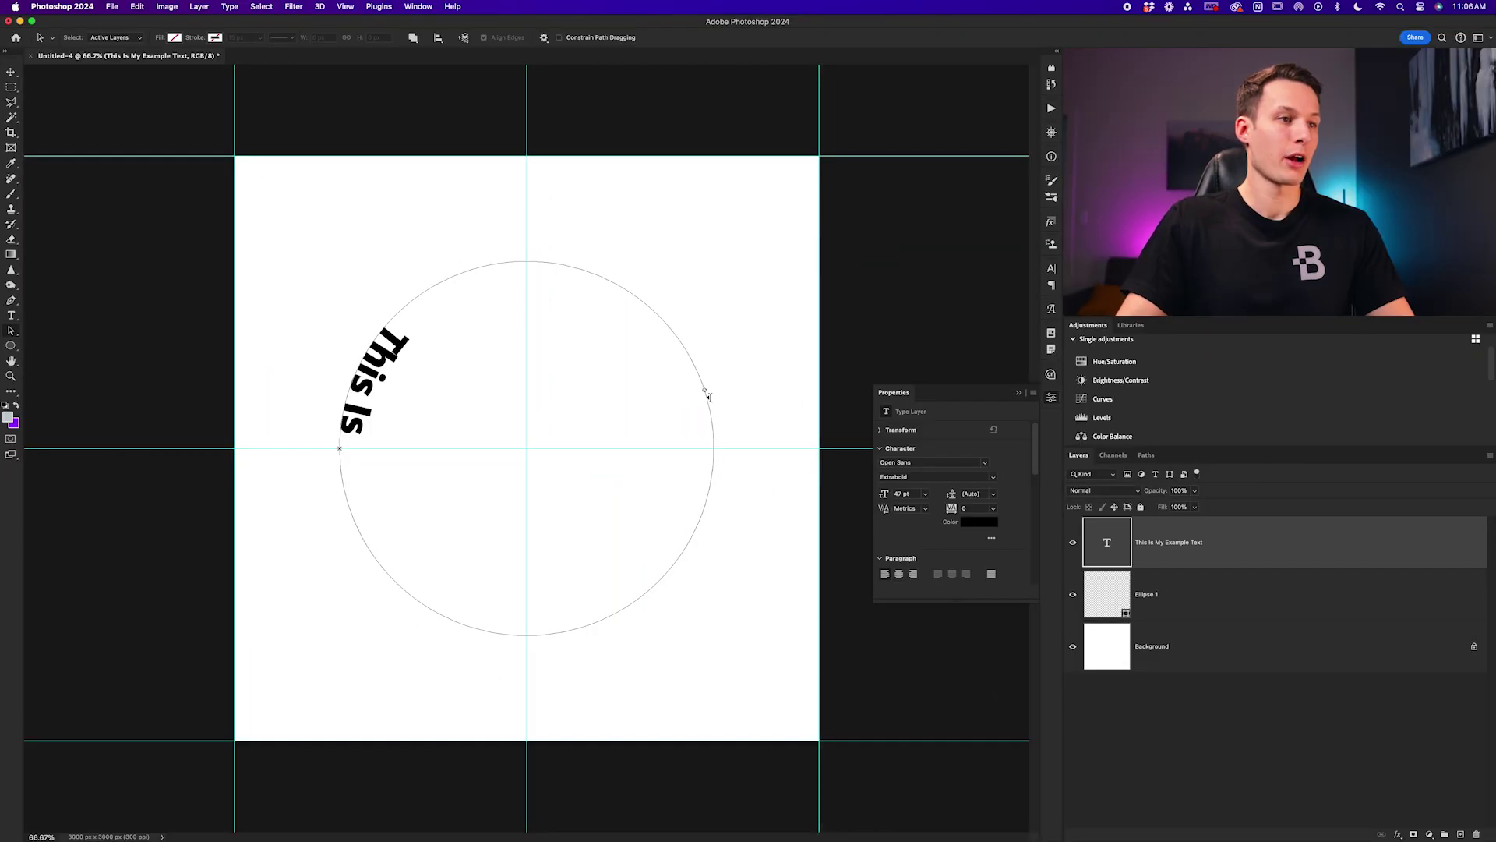
drag(709, 398, 721, 429)
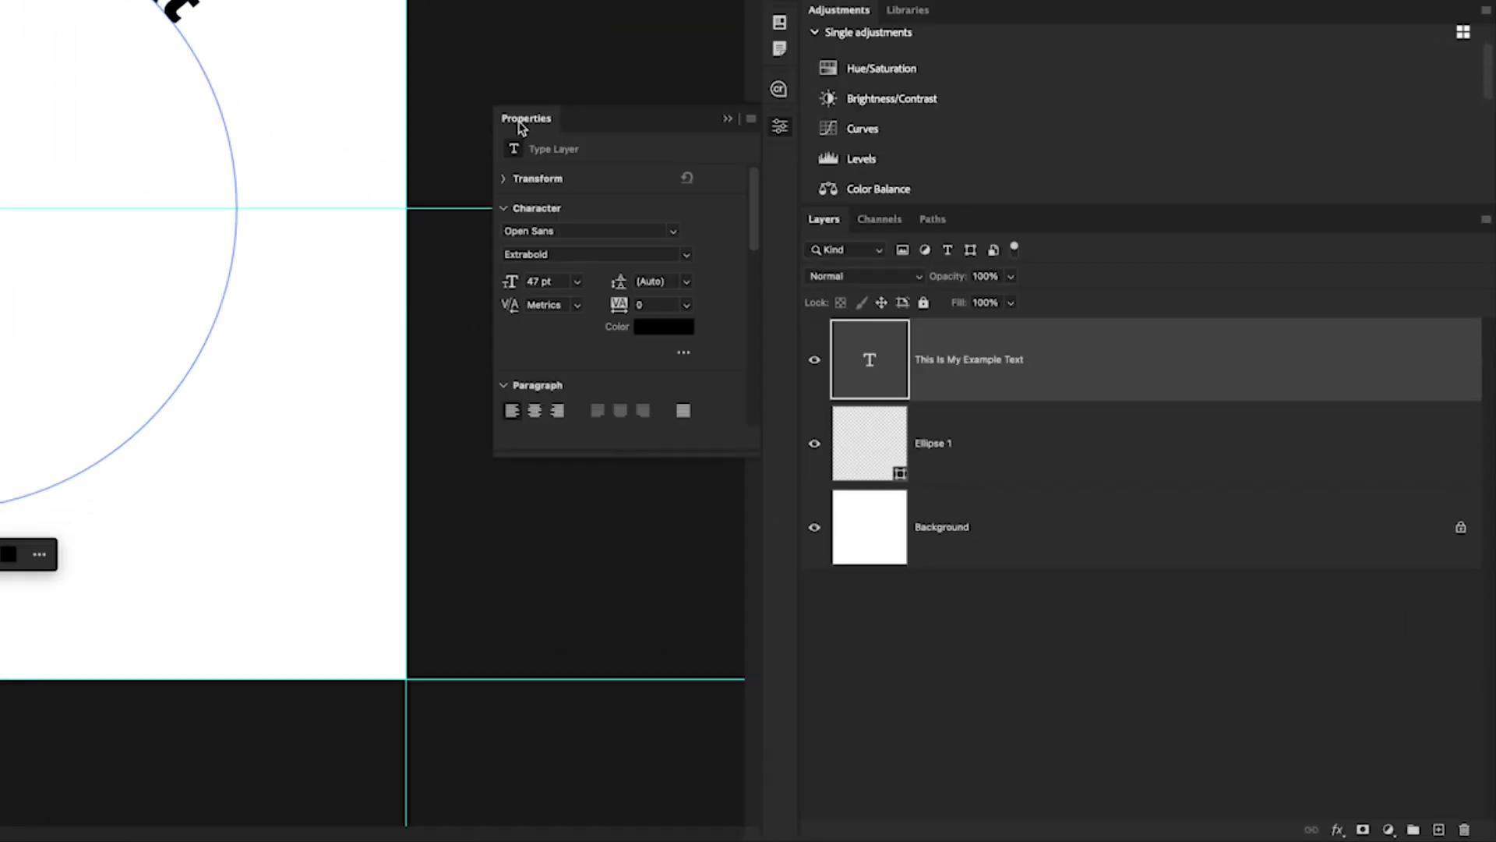
Step: Apply Center Text alignment to the top path text in the Properties panel's Paragraph section
scroll(613, 280, down, 2)
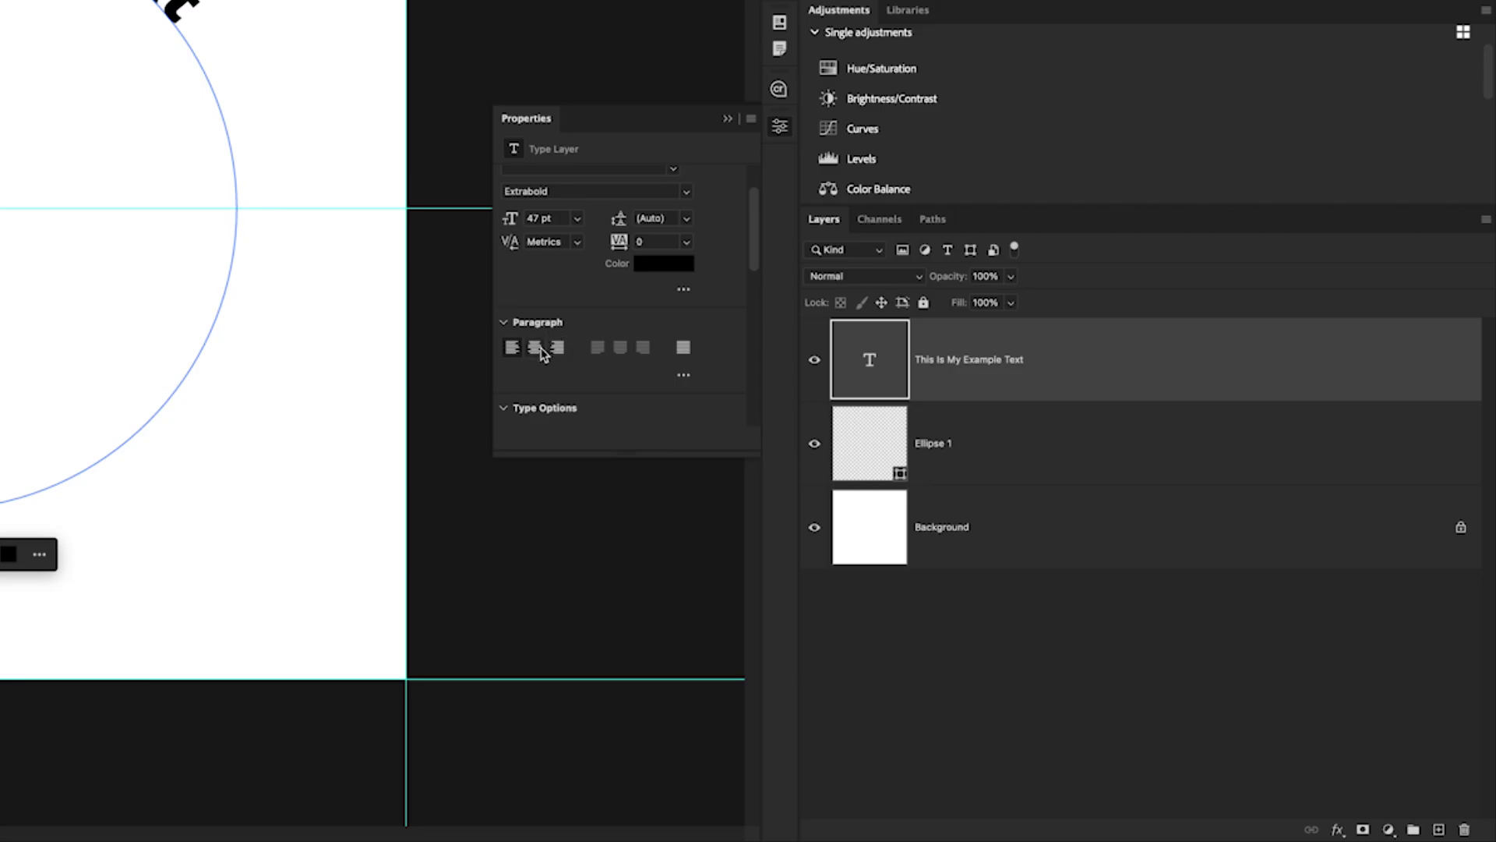
scroll(538, 357, down, 1)
click(536, 330)
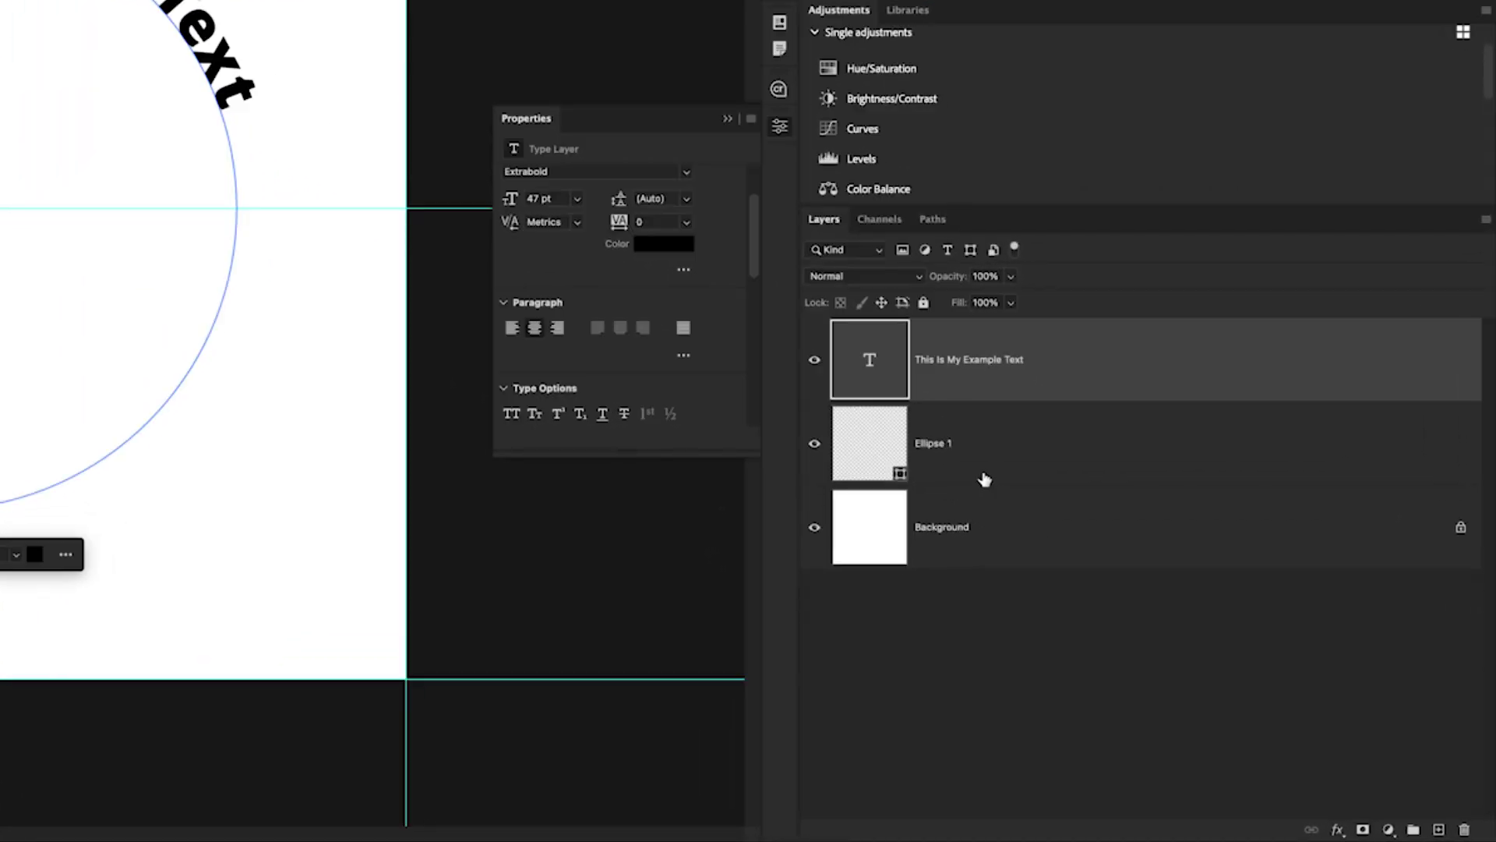
Step: Add 'This Is My Bottom Text' as a second type layer on the Ellipse 1 circle path
click(1180, 616)
key(t)
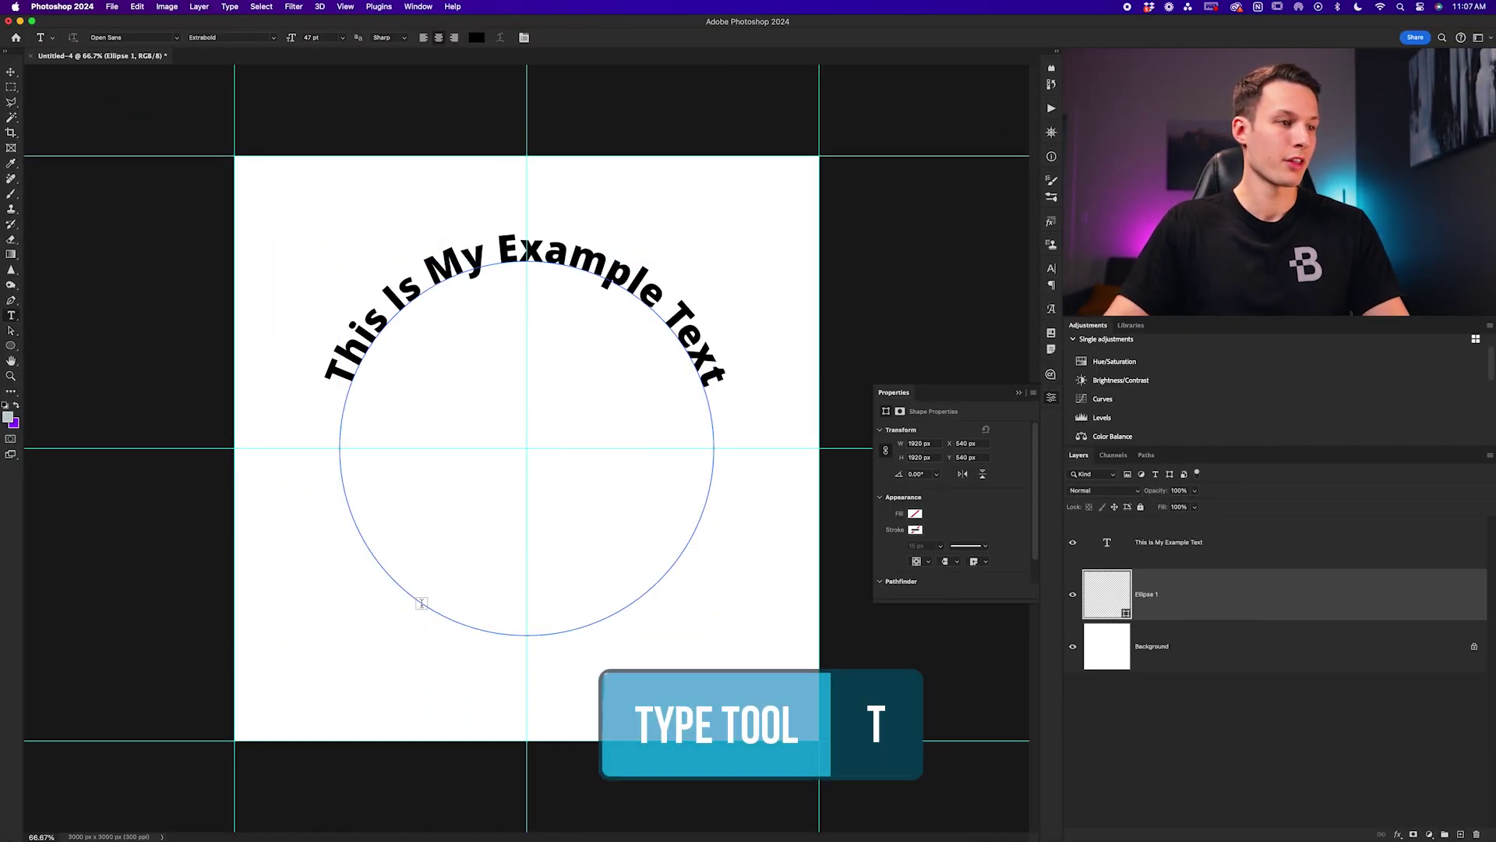
click(419, 604)
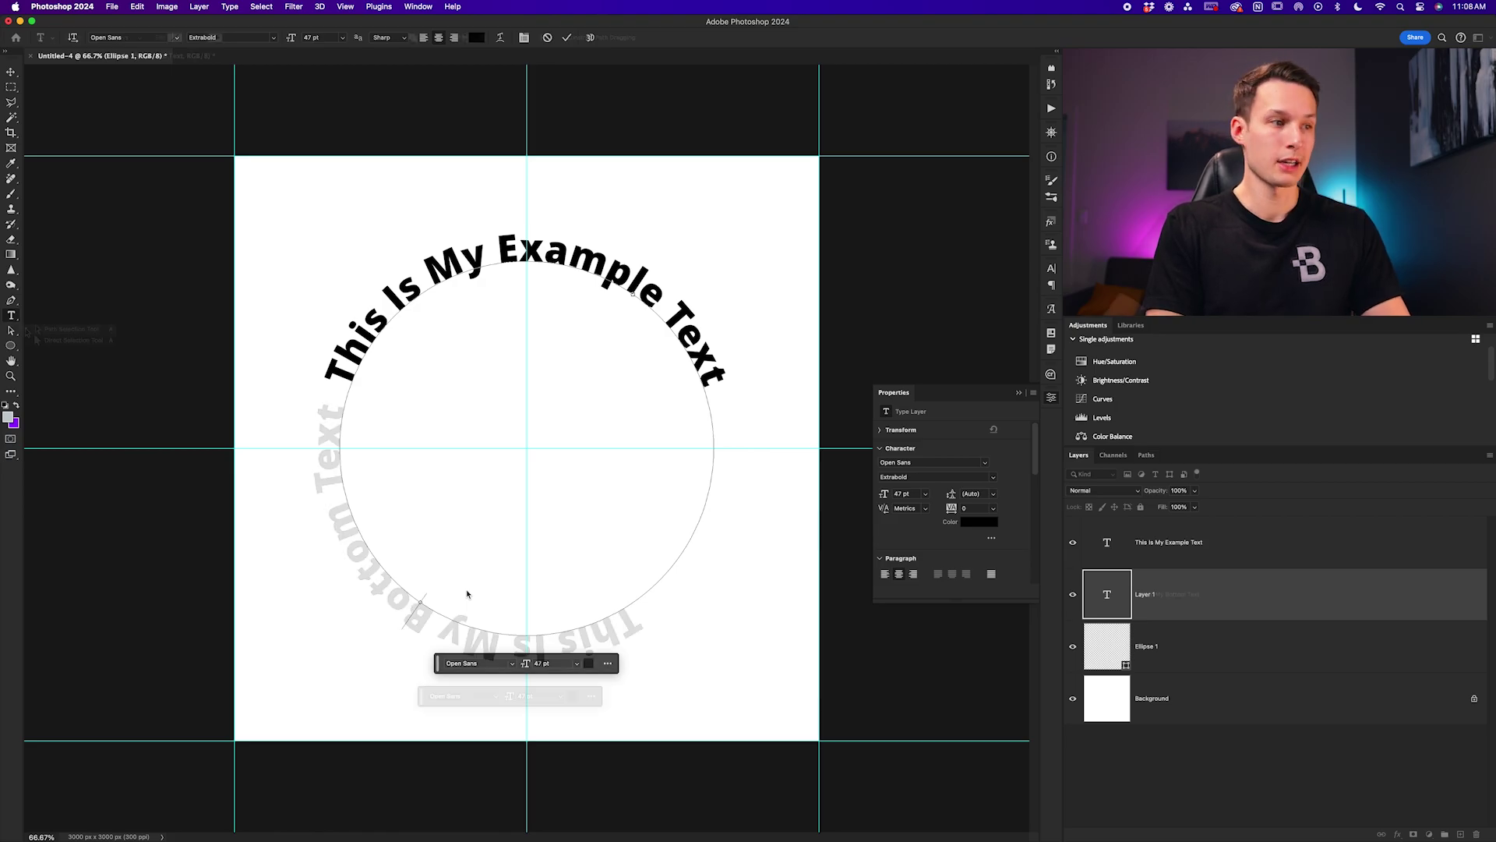
right_click(11, 330)
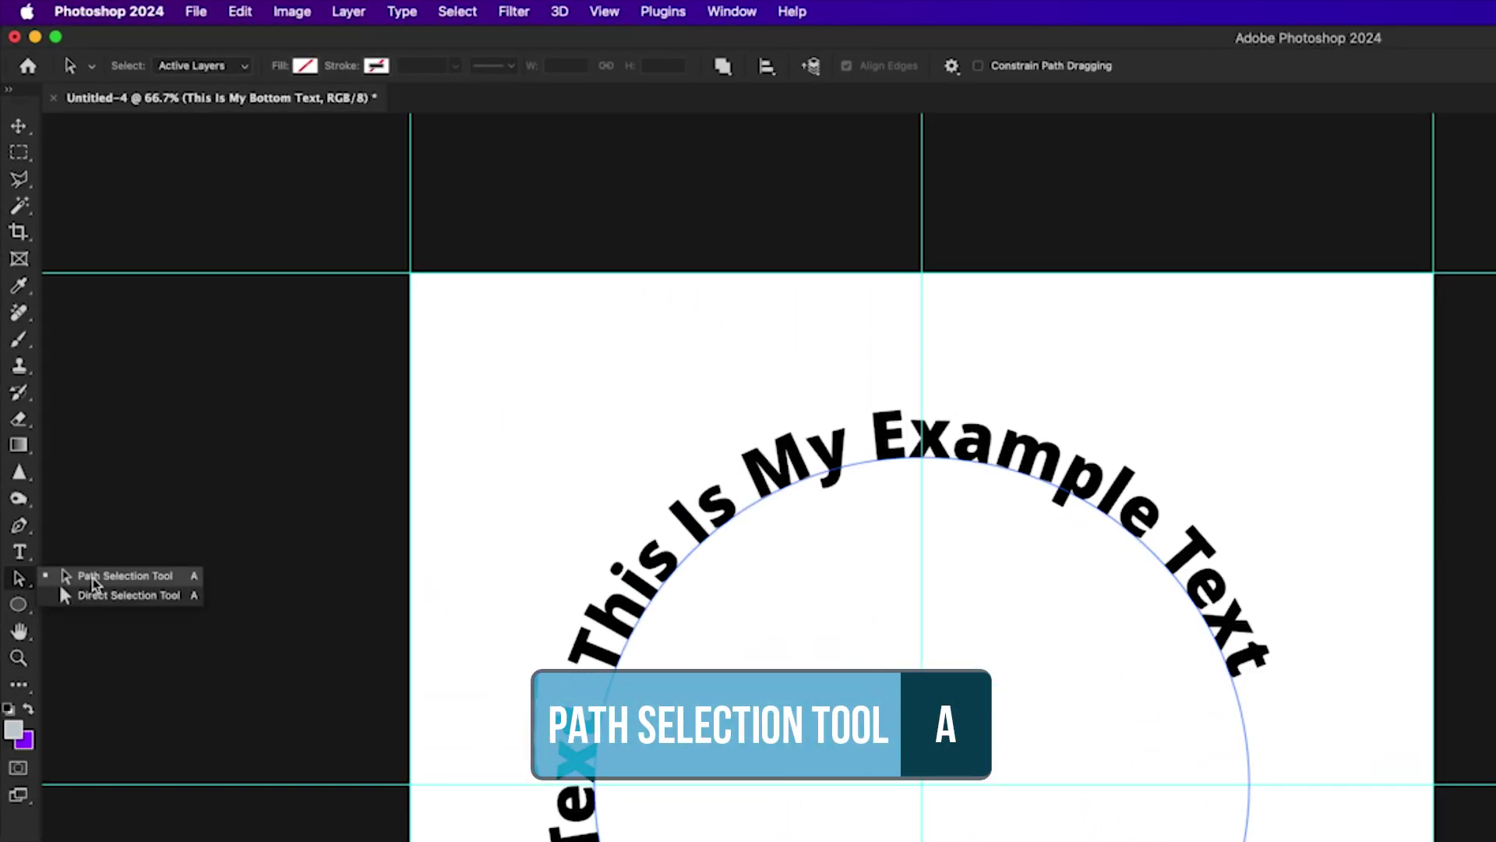
Step: Centre the bottom text on the lower arc and flip it to read upright inside the circle
click(92, 583)
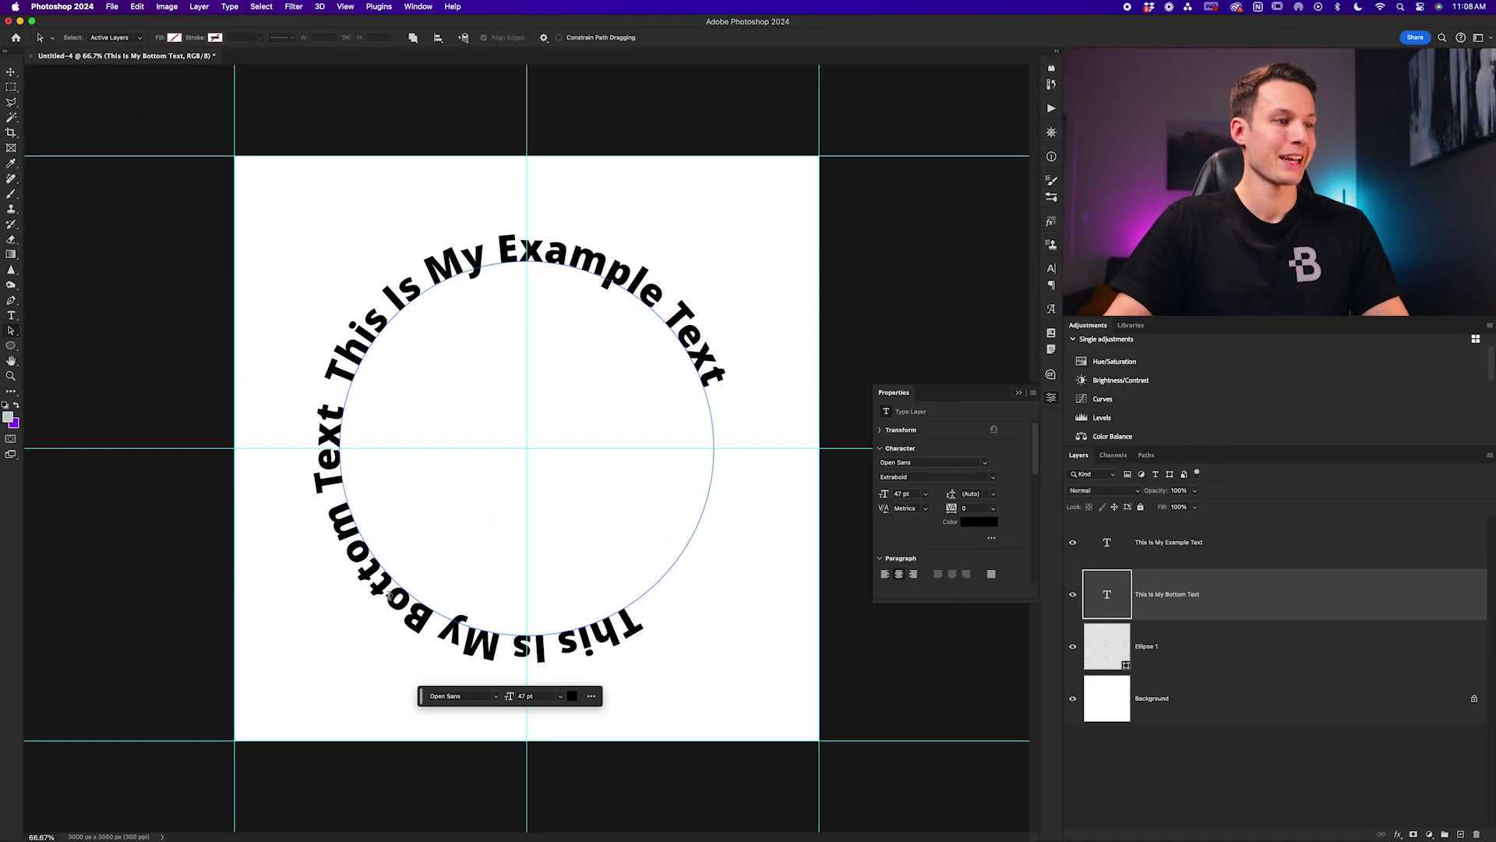
drag(386, 591, 396, 599)
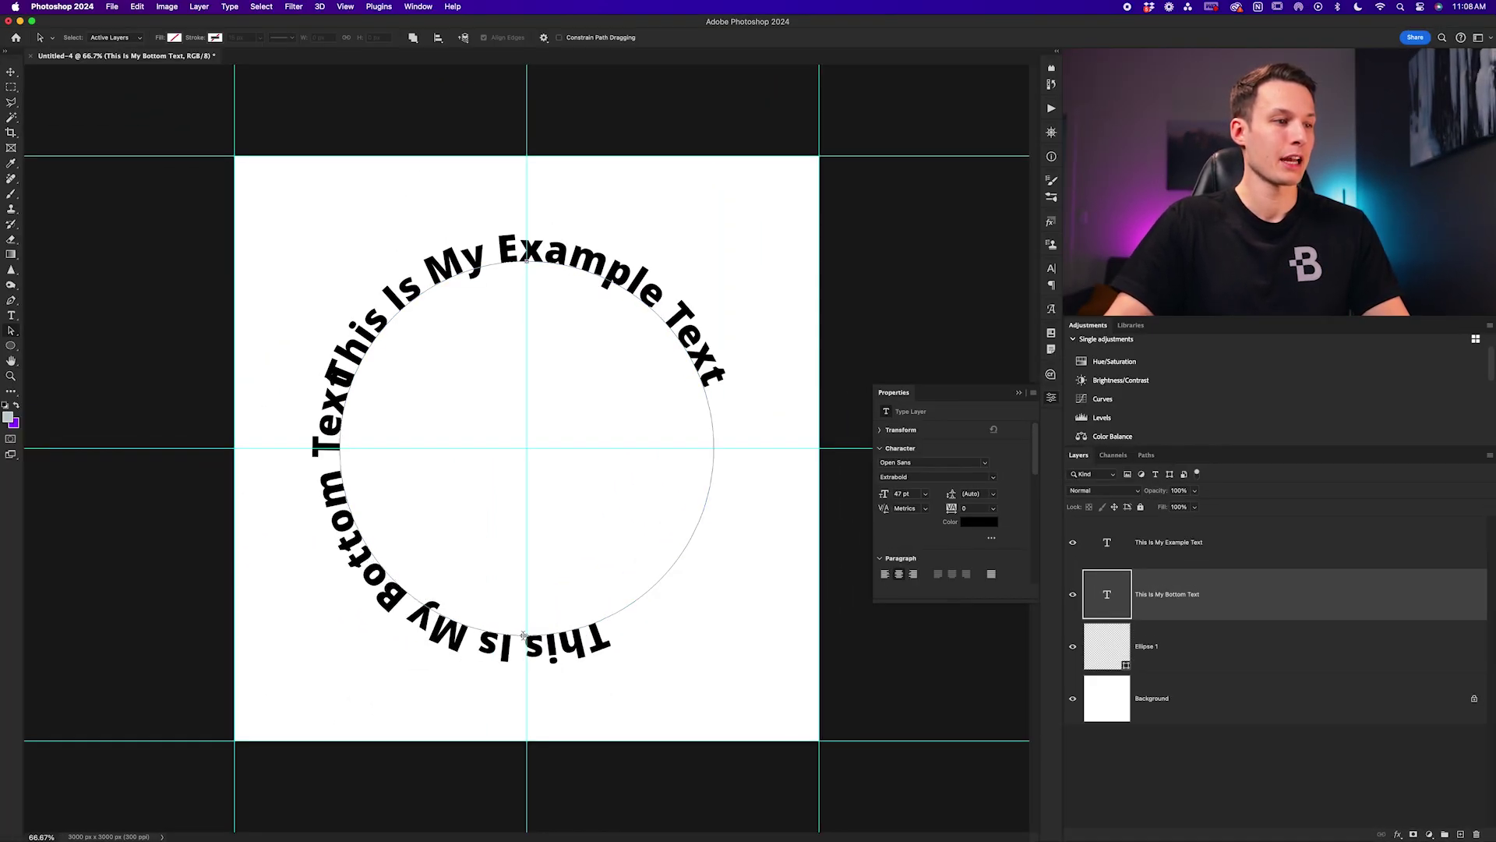
drag(524, 635, 515, 635)
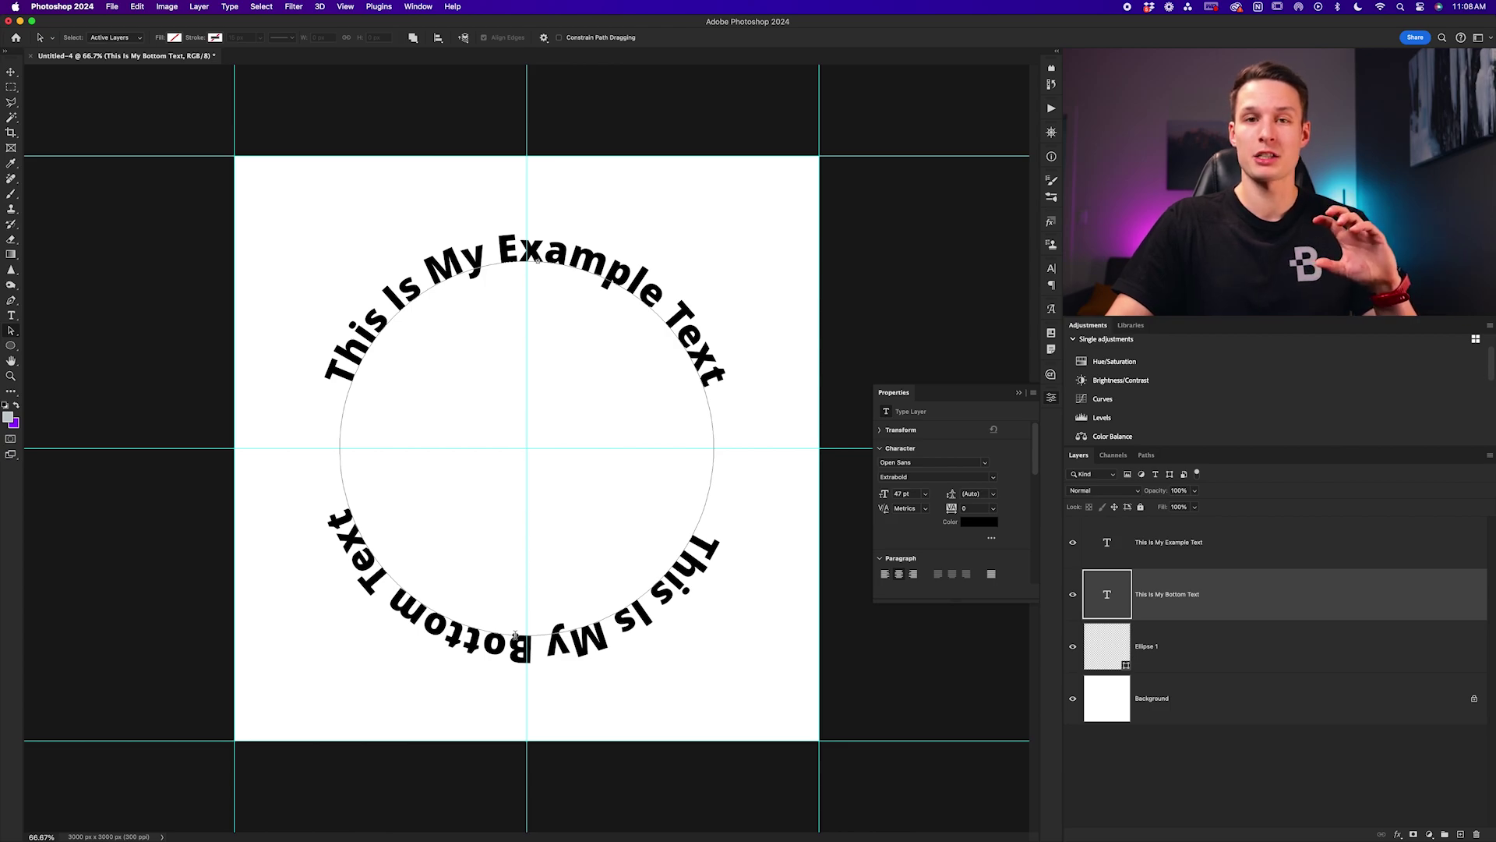
drag(515, 635, 513, 603)
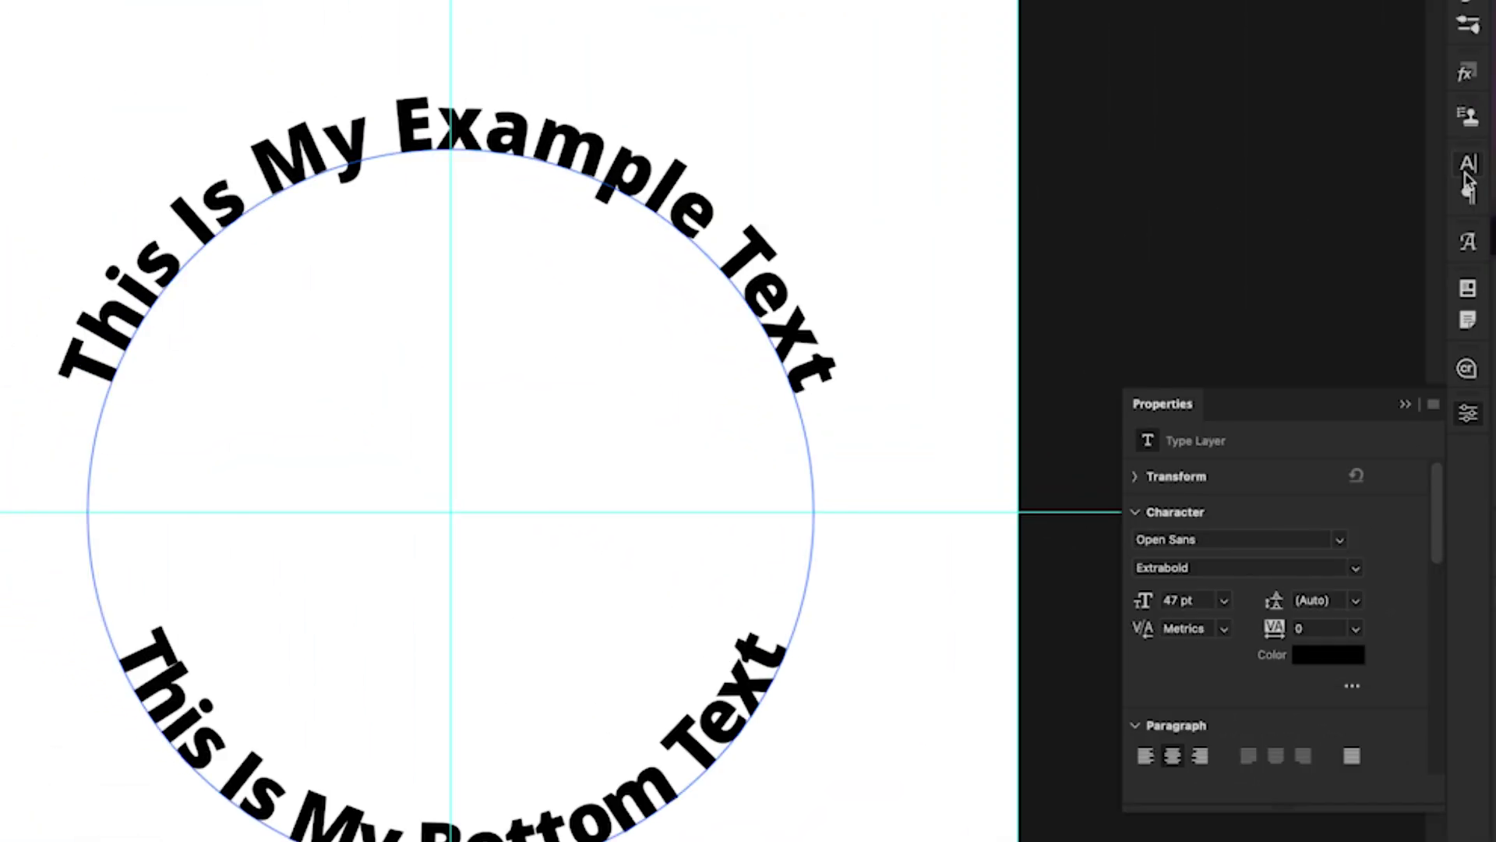
Step: Give the bottom text a -34 pt baseline shift in the Character panel
click(1468, 172)
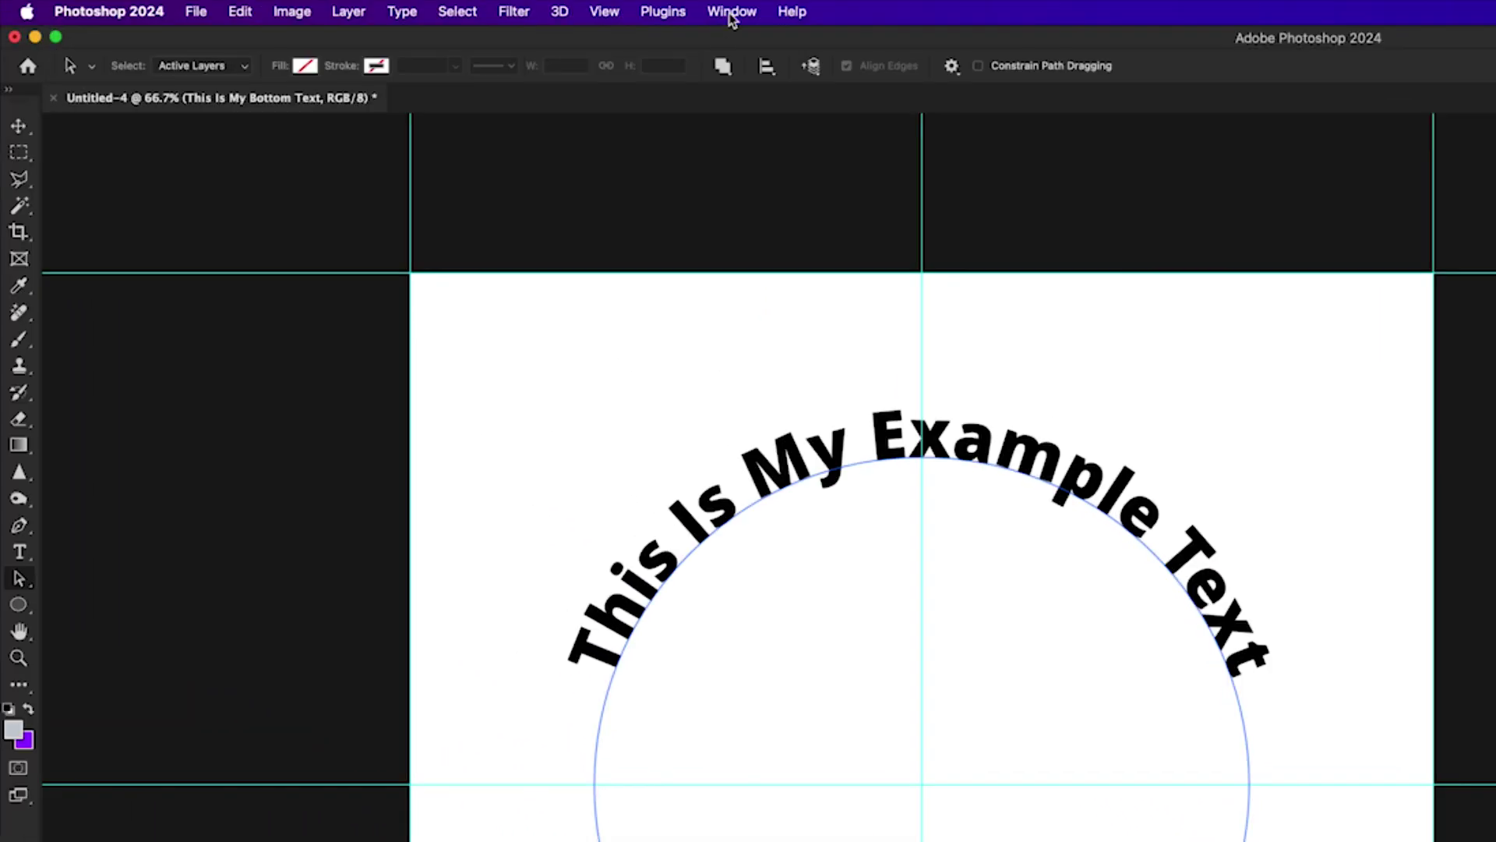
click(731, 11)
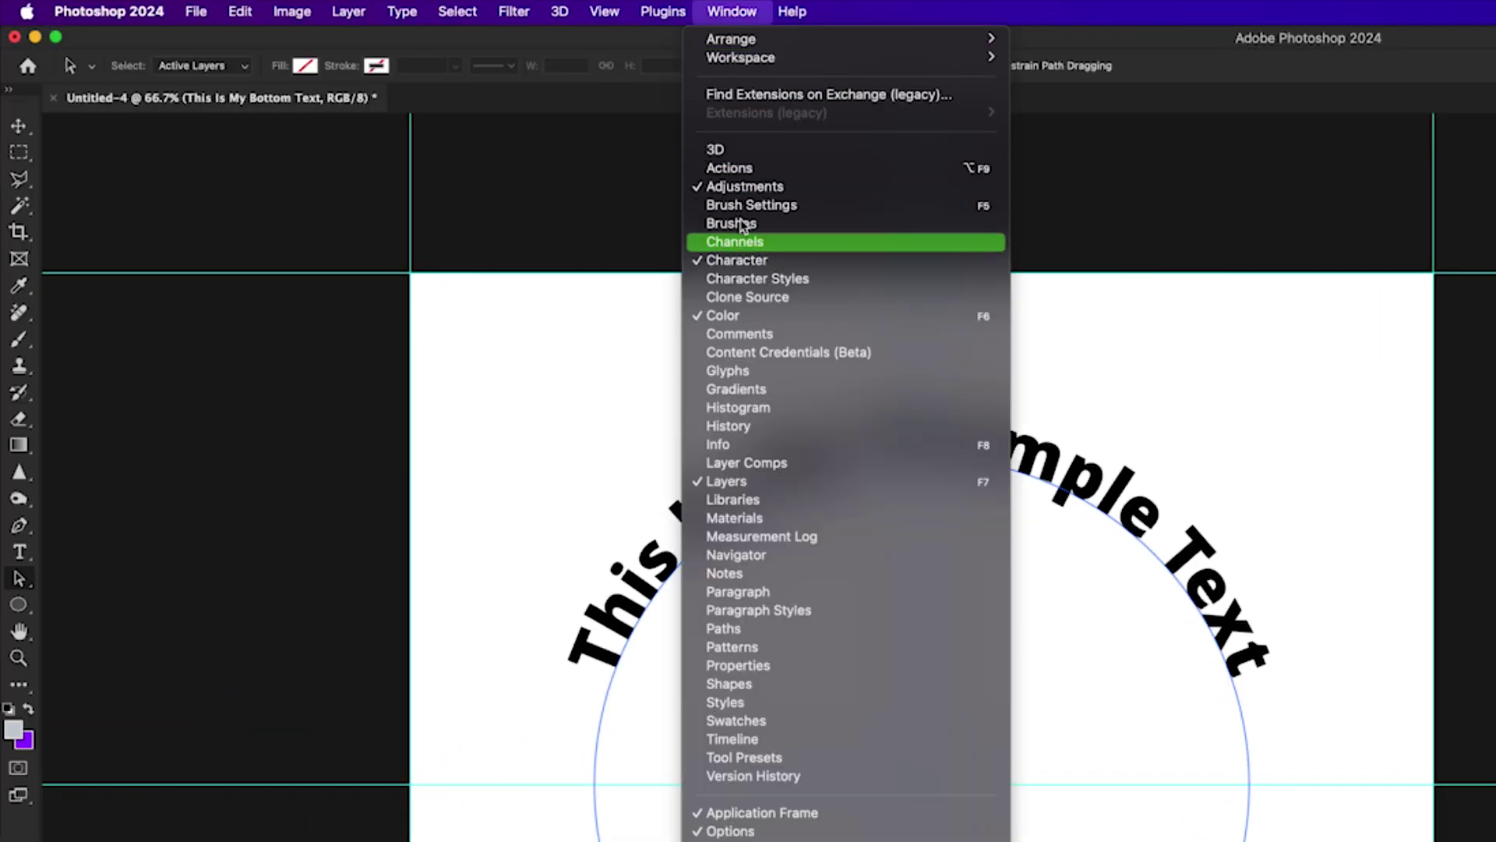
click(730, 13)
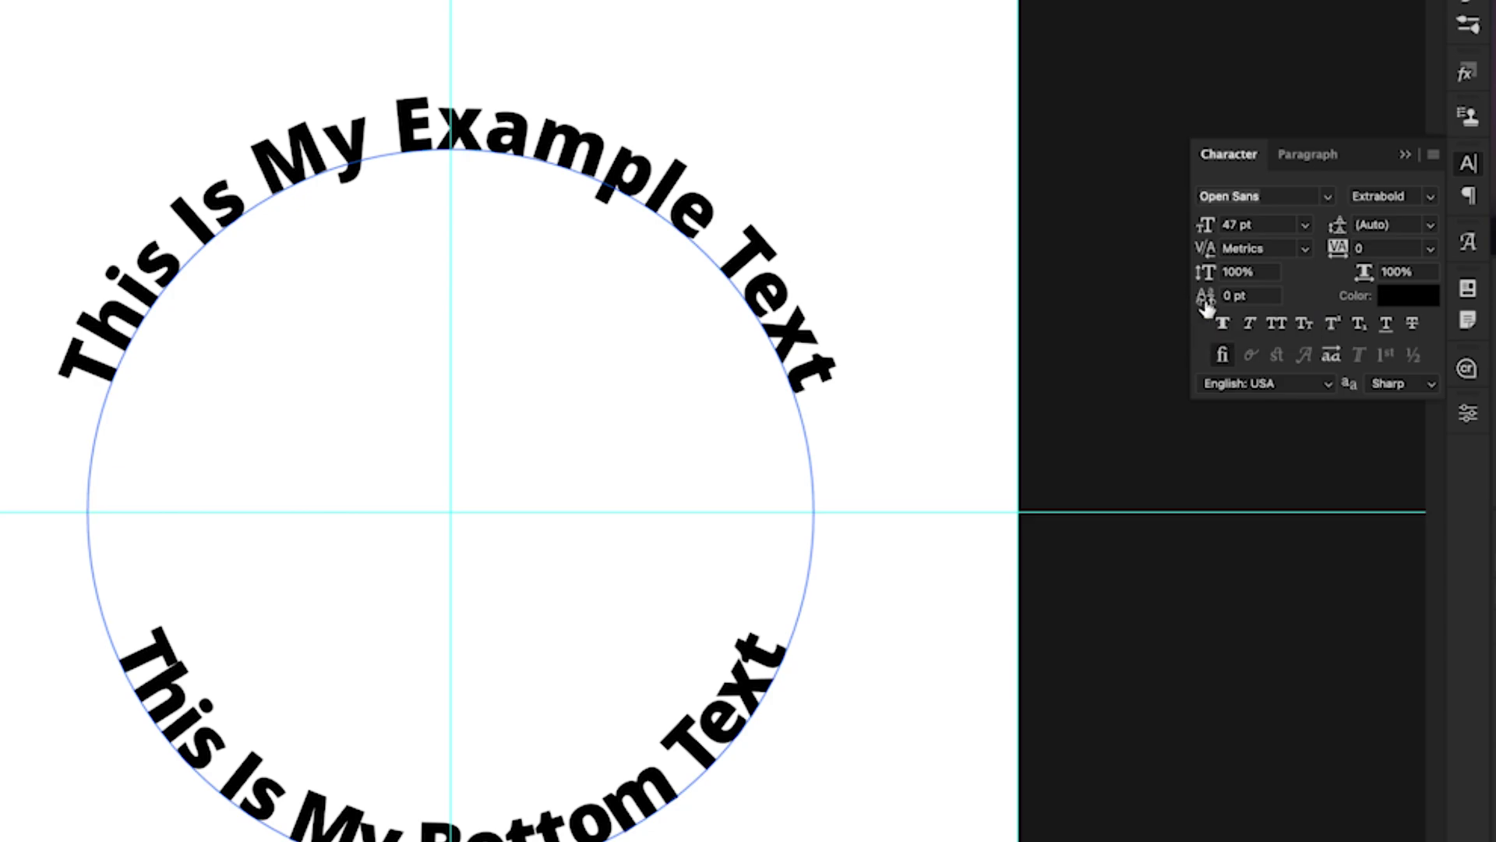
drag(1207, 306, 1191, 306)
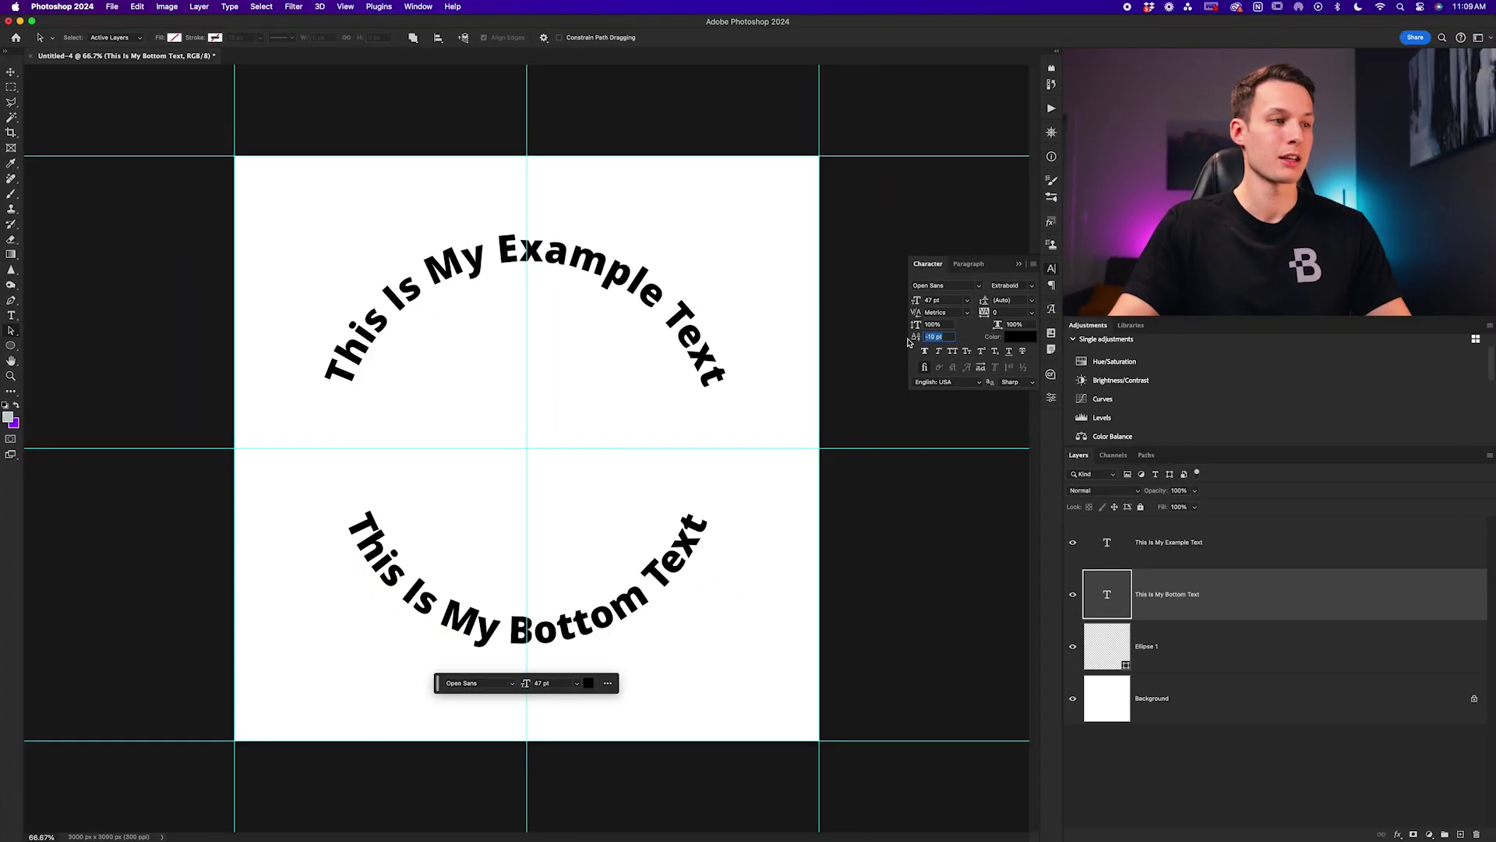
drag(899, 338, 896, 343)
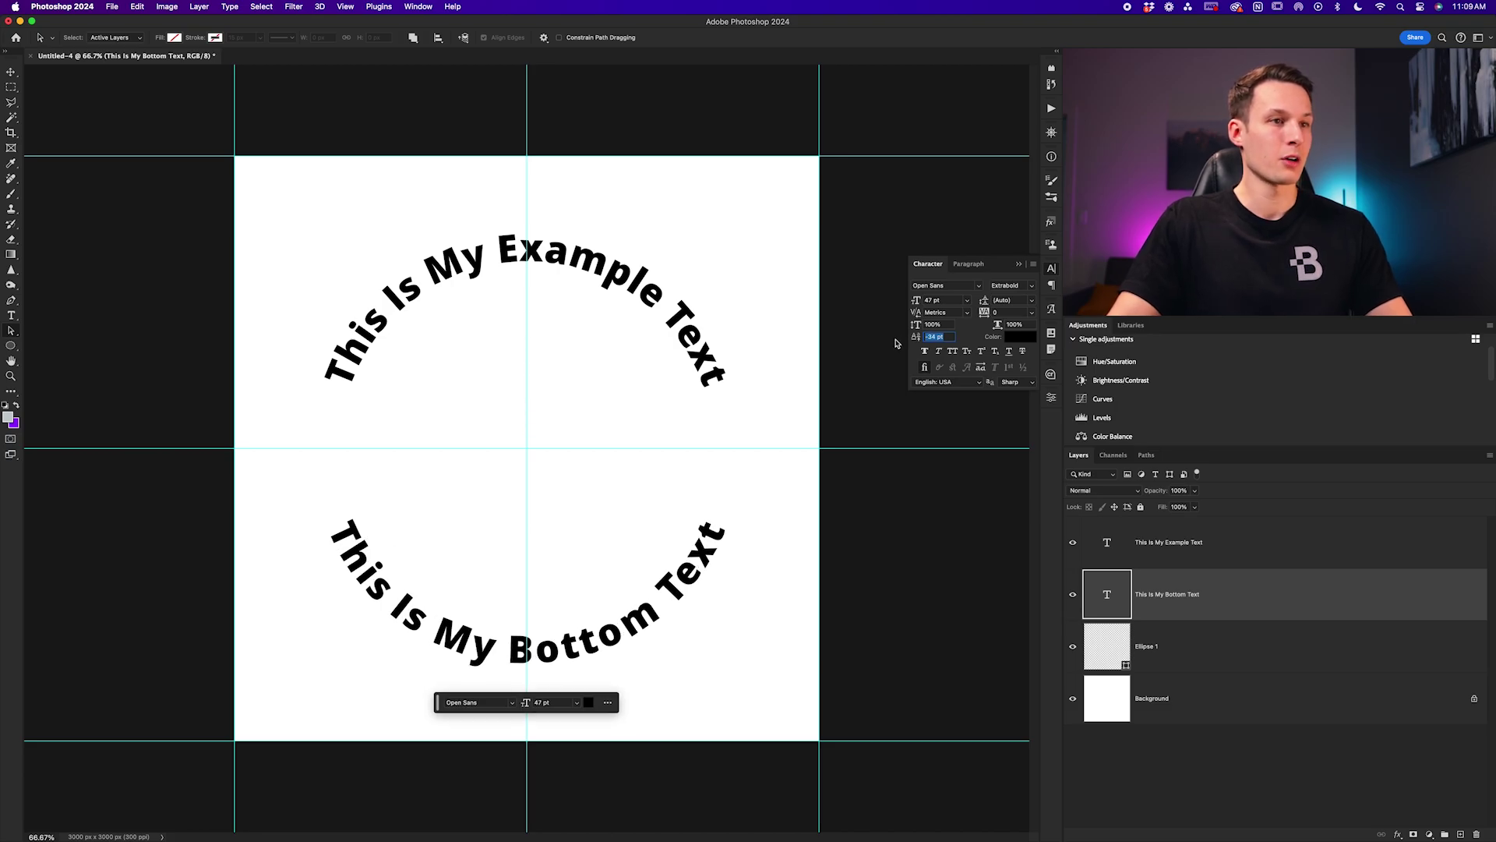
click(896, 342)
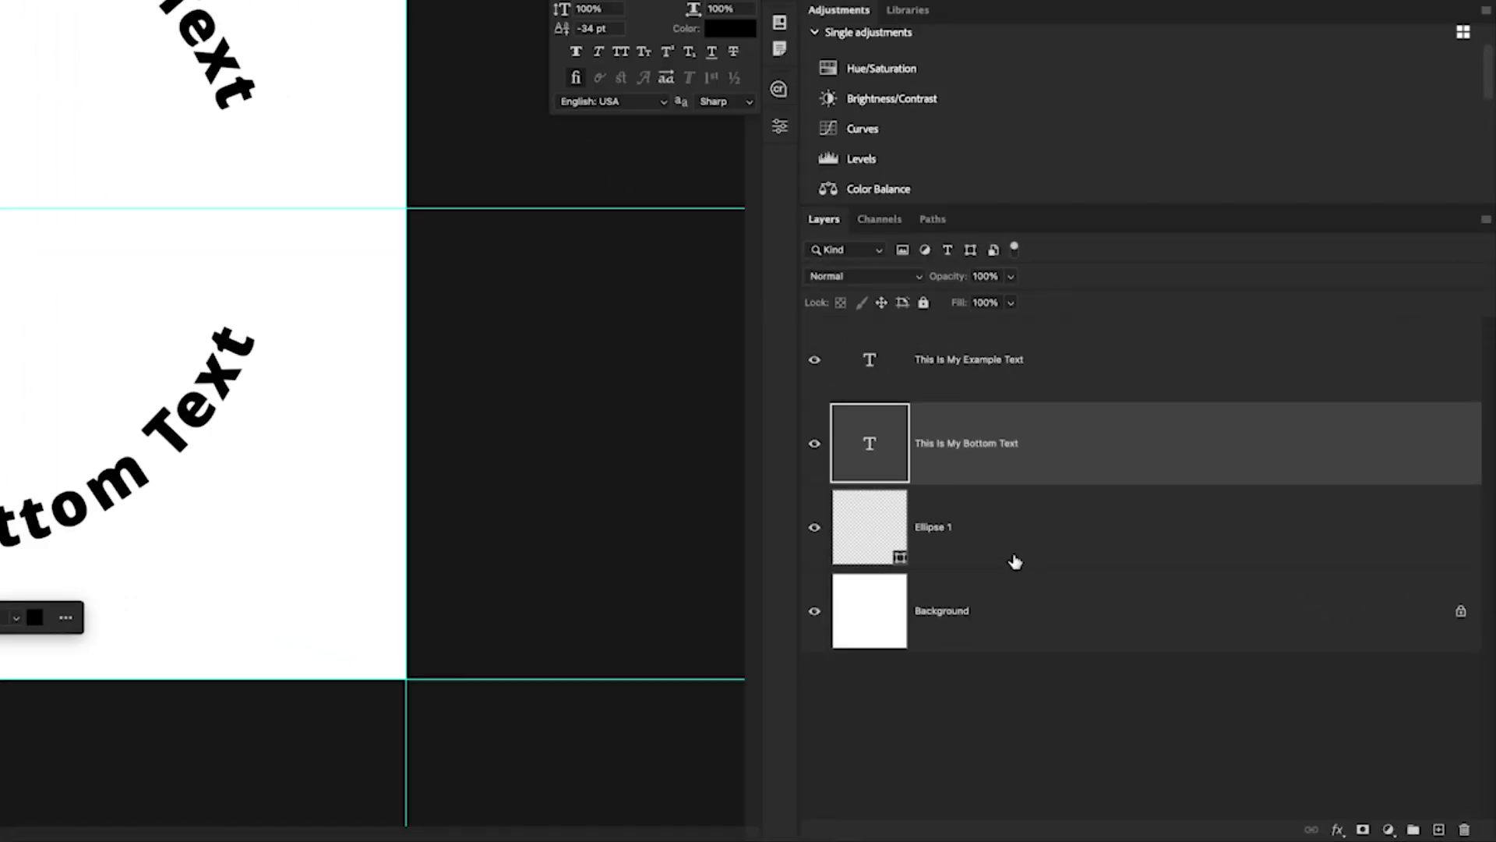
click(1169, 654)
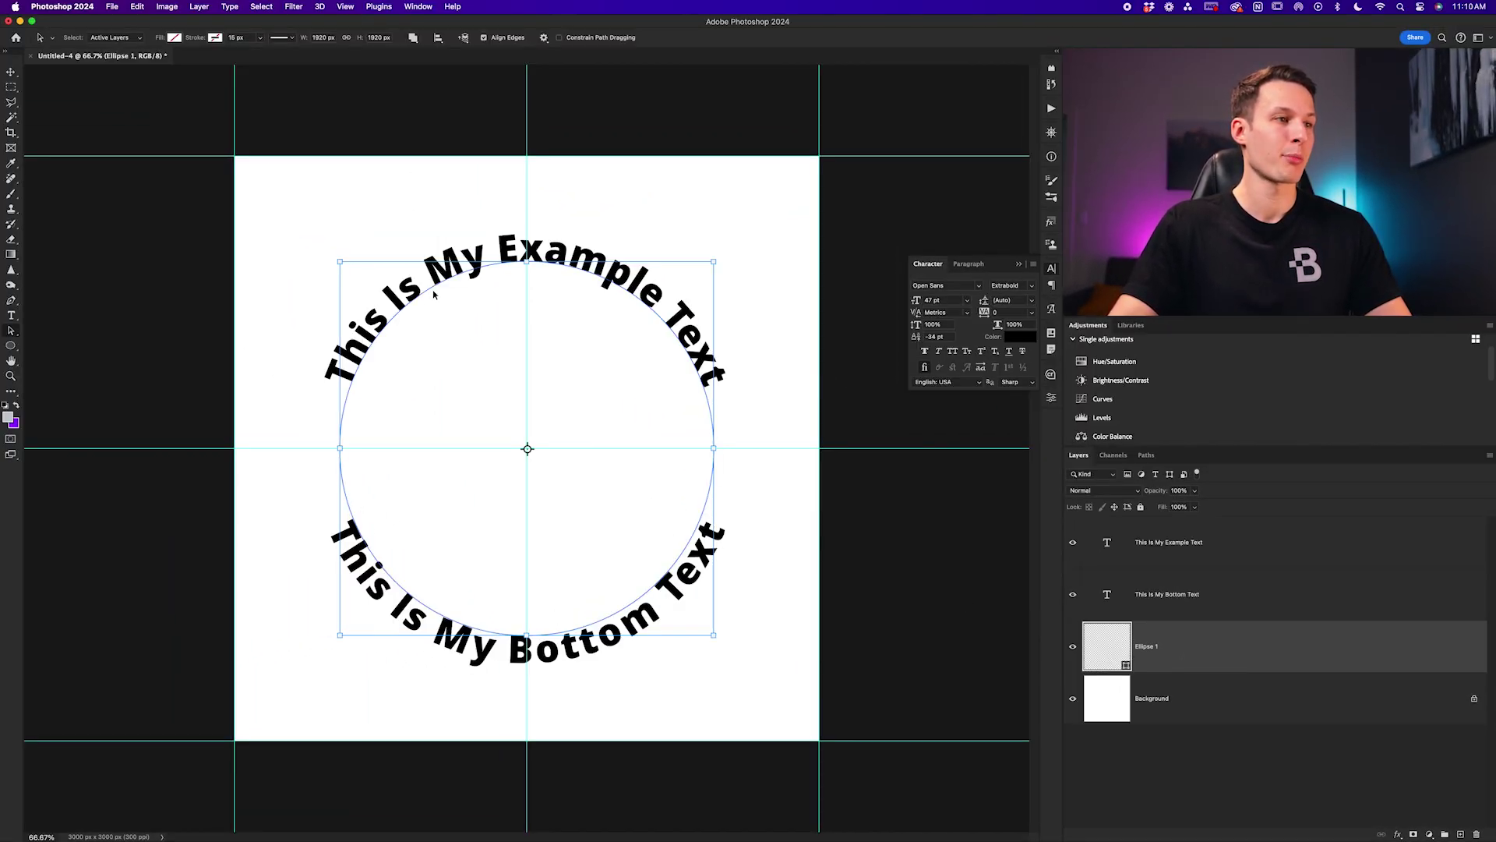
Step: Select the Background layer so the circle path outline is no longer displayed
click(1232, 713)
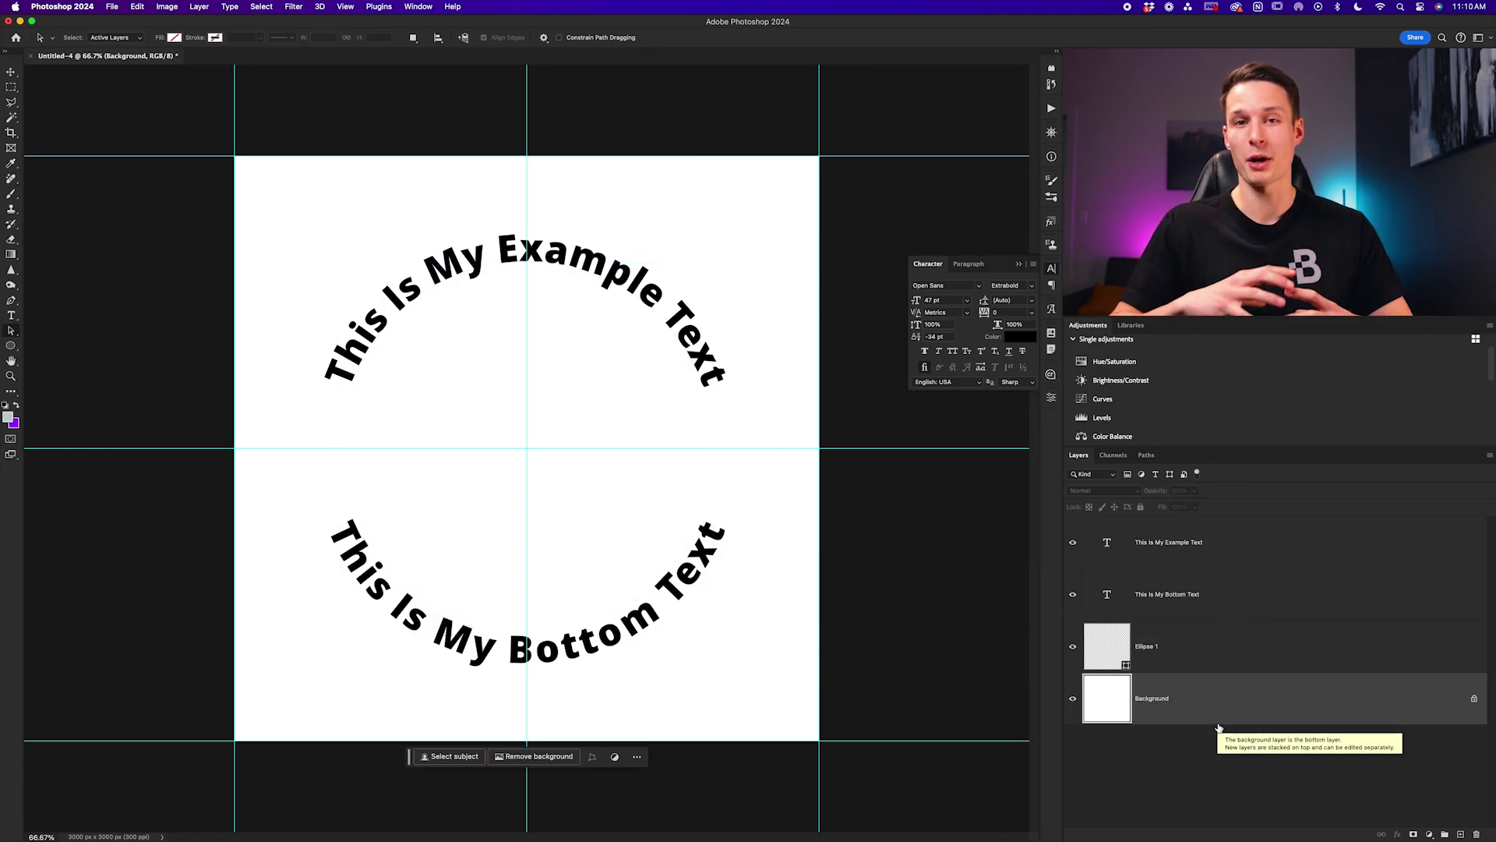